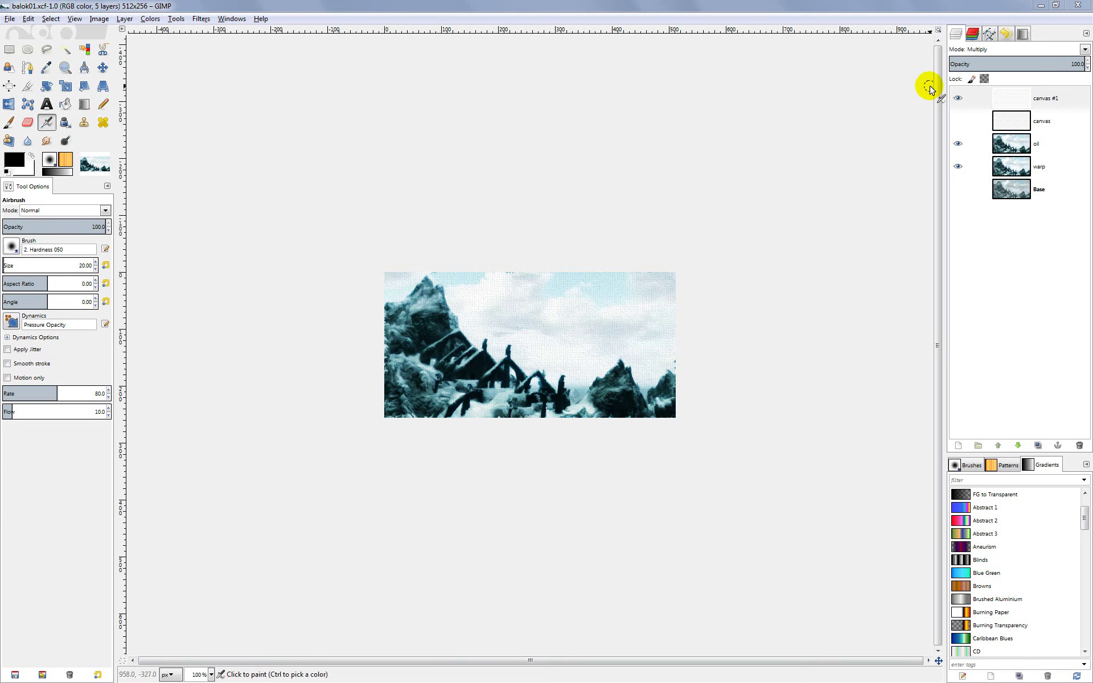
Find the normalmap plugin in the GIMP Plugin Registry and open its gimp-normalmap project home page
{"action": "left_click", "coordinate": [1038, 7]}
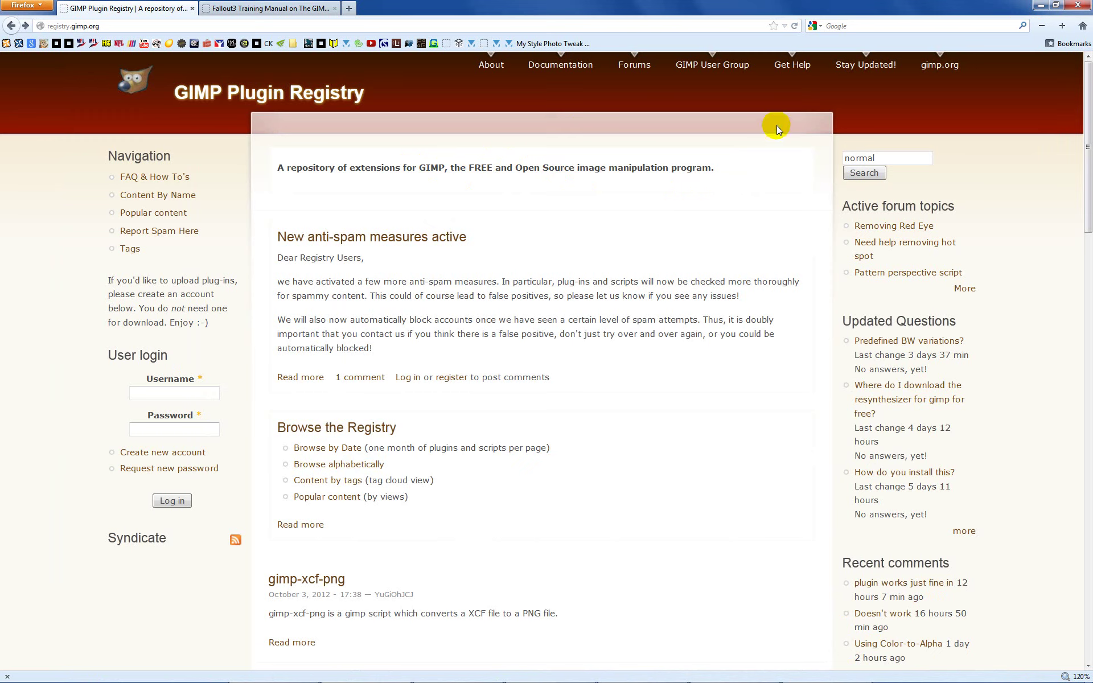
{"action": "left_click", "coordinate": [863, 174]}
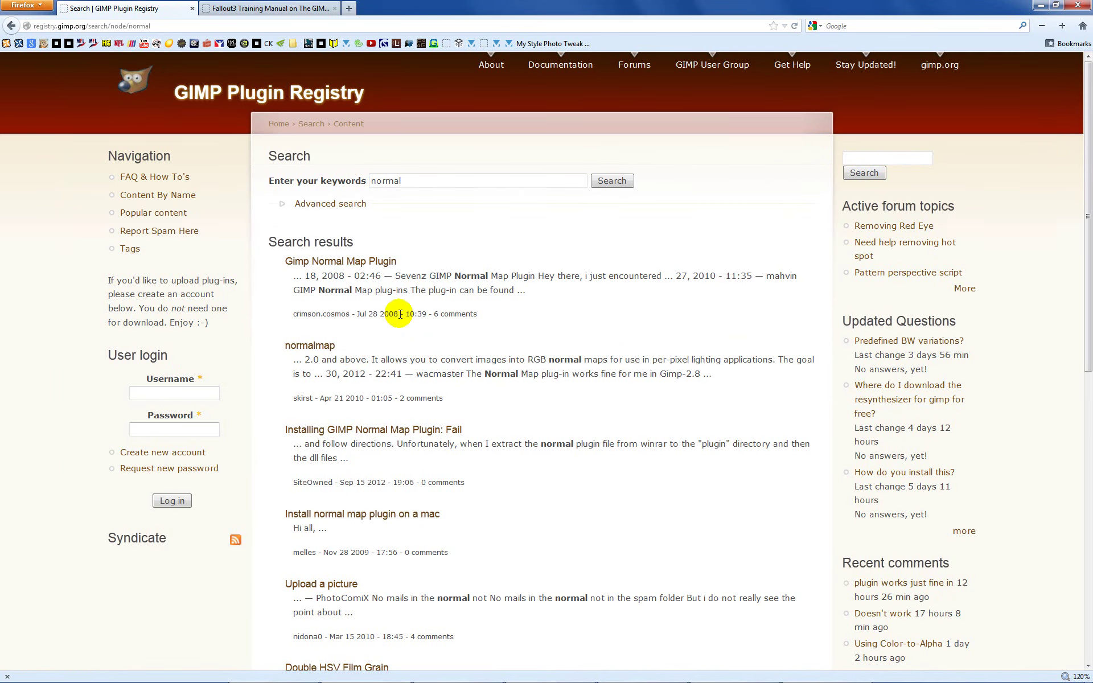
{"action": "left_click", "coordinate": [322, 353]}
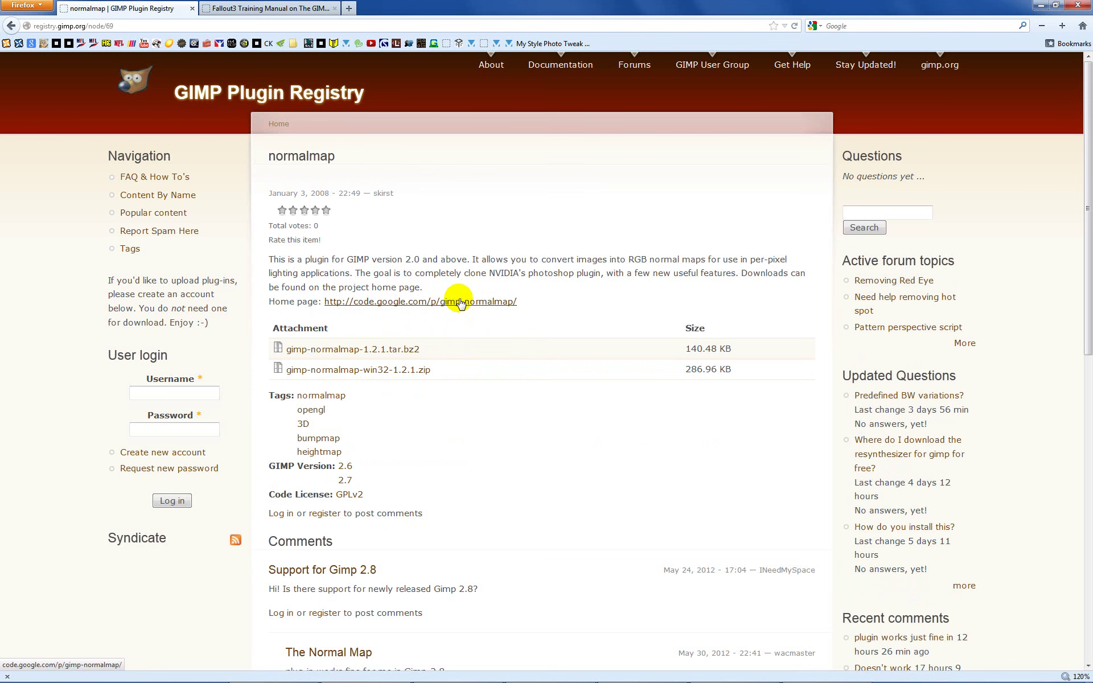
{"action": "left_click", "coordinate": [459, 302]}
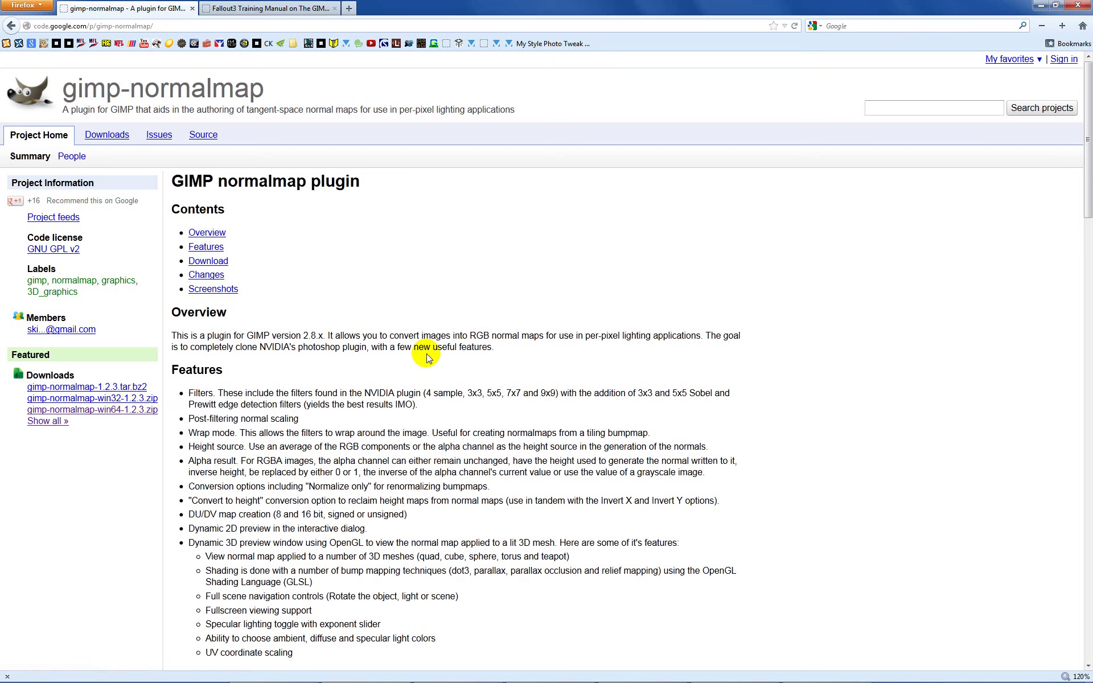
{"action": "mouse_move", "coordinate": [566, 679]}
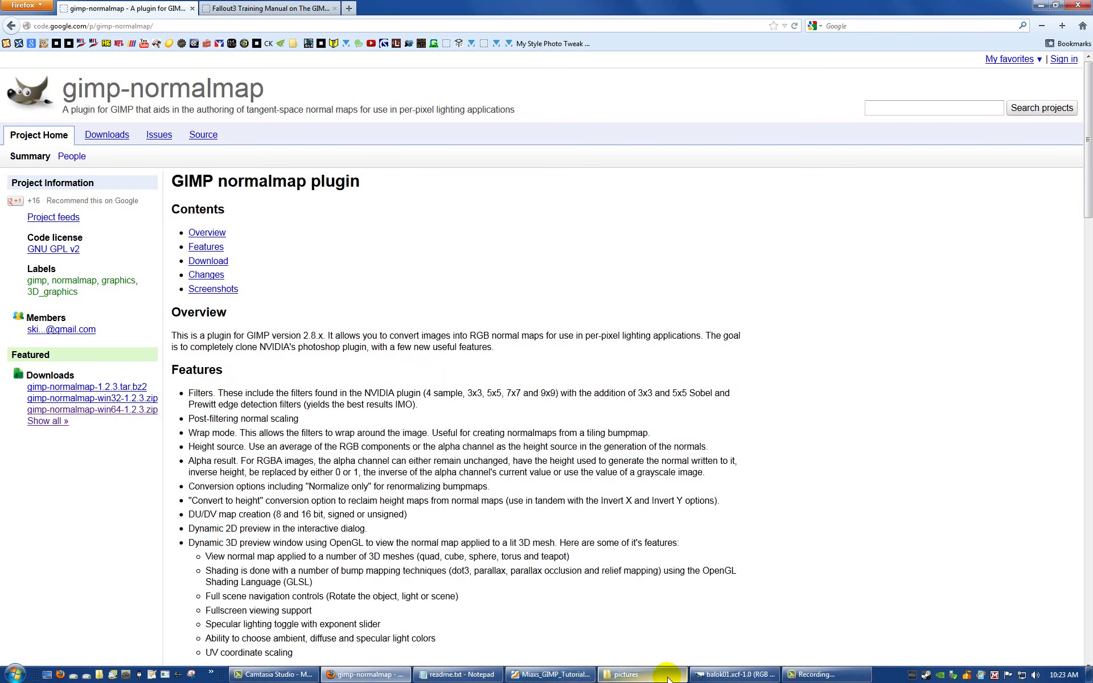
Bring up the plugin's readme.txt in Notepad and read its plug-ins and bin install directories
{"action": "left_click", "coordinate": [473, 678]}
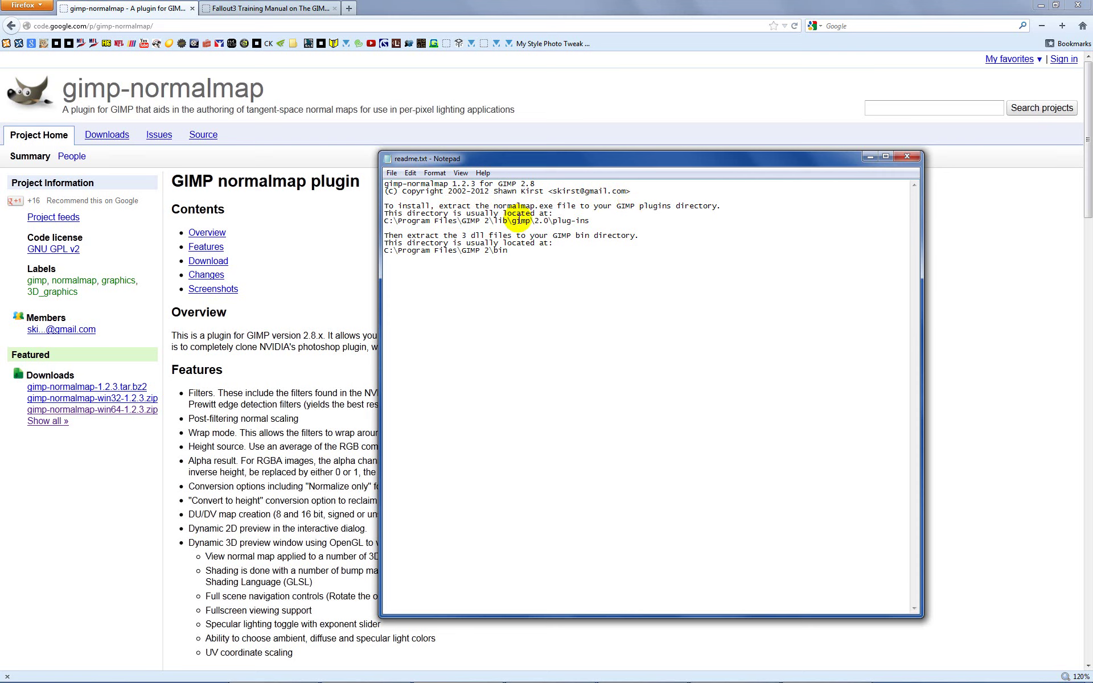
{"action": "left_click", "coordinate": [517, 263]}
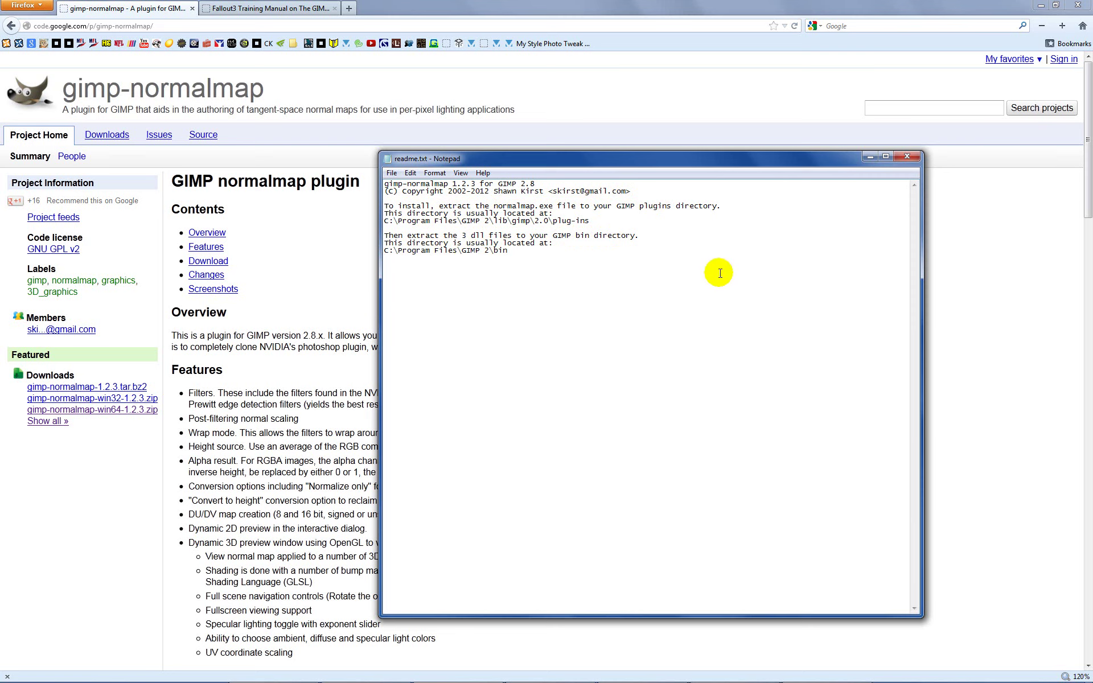
Close the readme and inspect the Fallout3 Training Manual on The GIMP Nexus page, mod 11324
{"action": "left_click", "coordinate": [905, 159]}
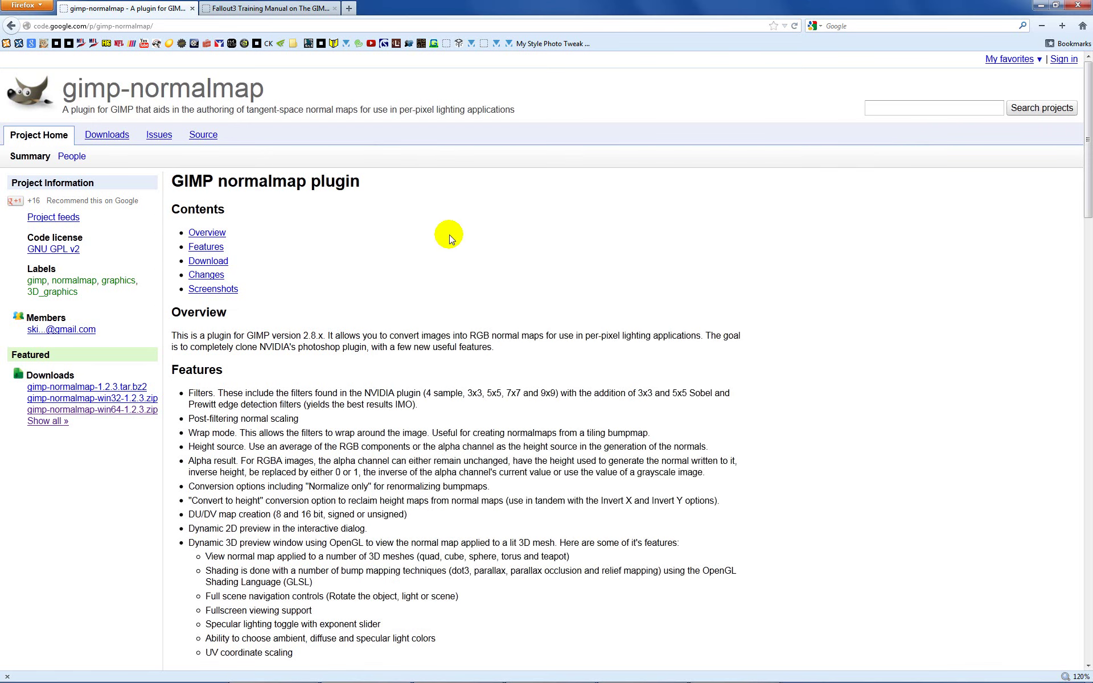
{"action": "left_click", "coordinate": [271, 9]}
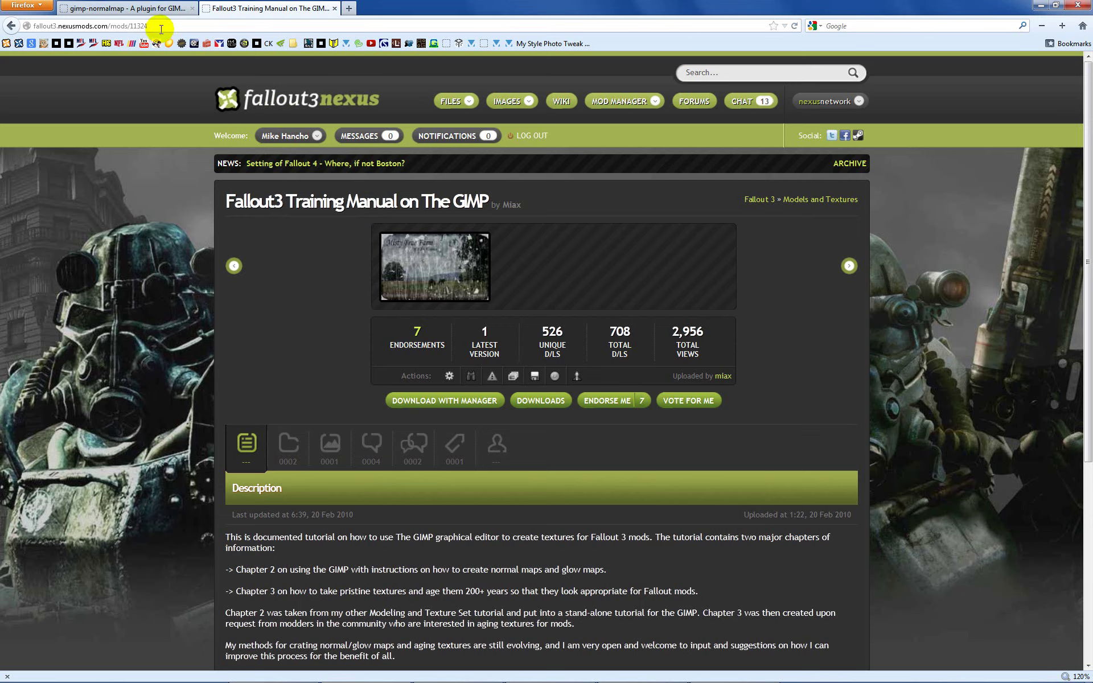
{"action": "double_click", "coordinate": [134, 26]}
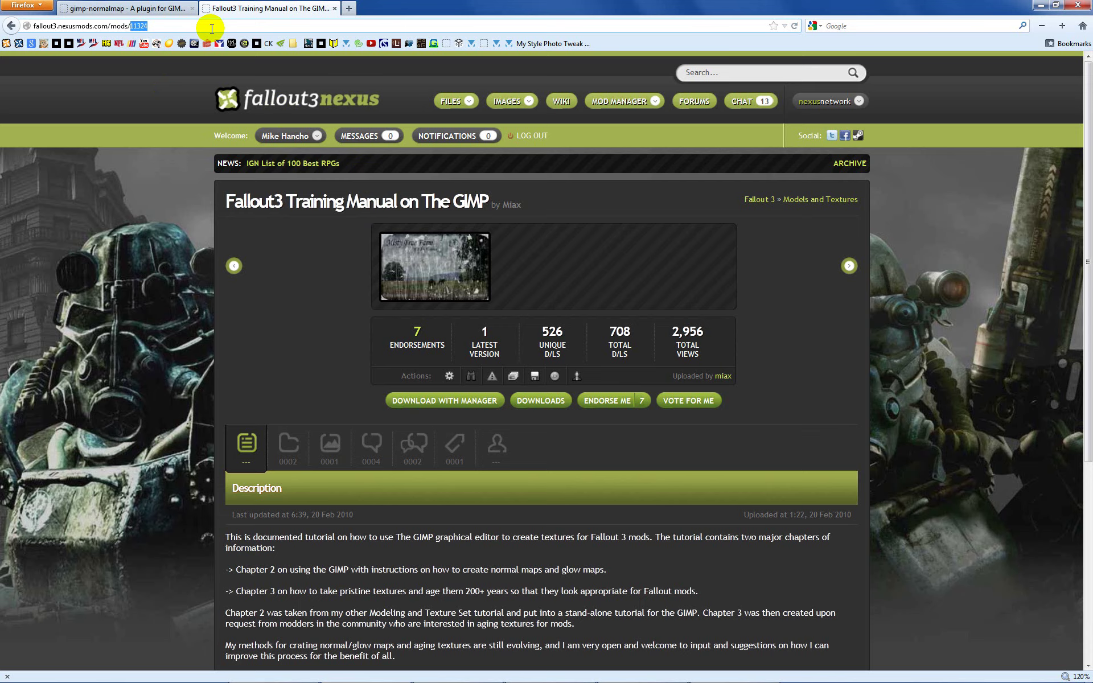
{"action": "left_click", "coordinate": [212, 28]}
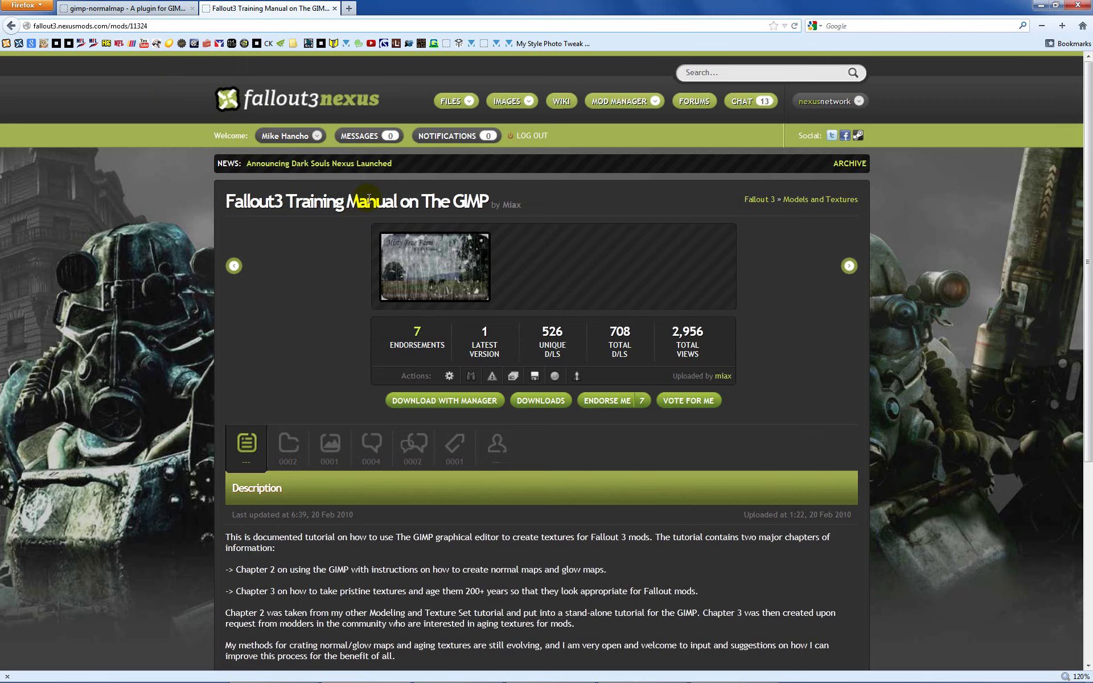
{"action": "triple_click", "coordinate": [521, 204]}
{"action": "left_click", "coordinate": [527, 203]}
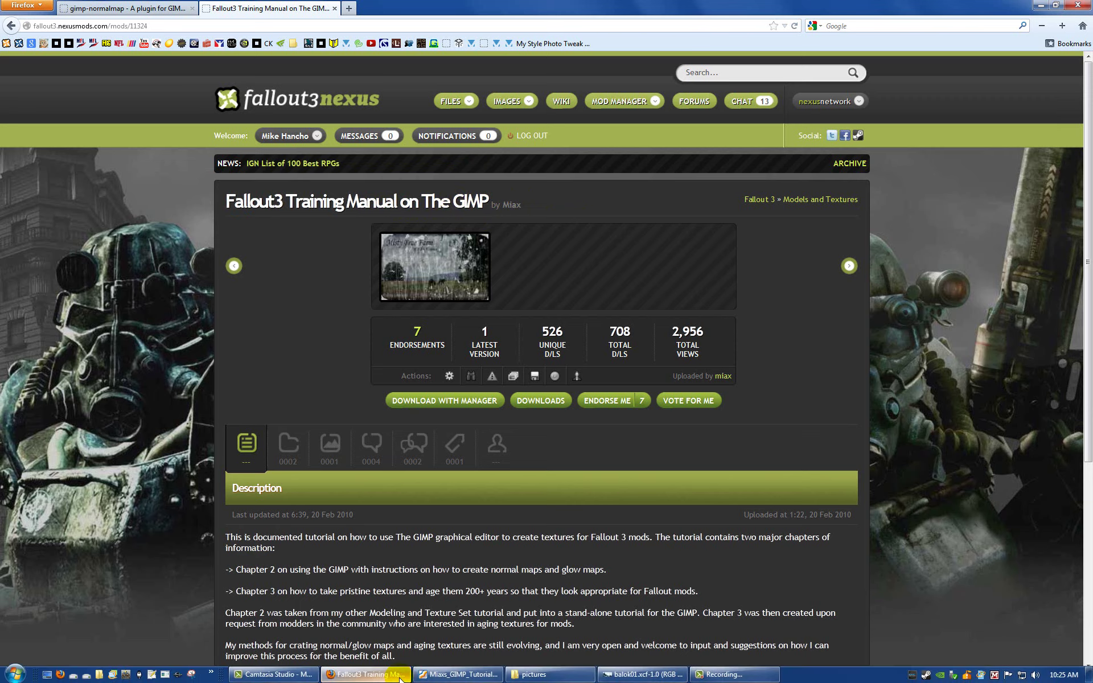
Read section 2.6 Creating Normal Maps in the tutorial PDF, then return to GIMP
{"action": "mouse_move", "coordinate": [401, 678]}
{"action": "left_click", "coordinate": [449, 674]}
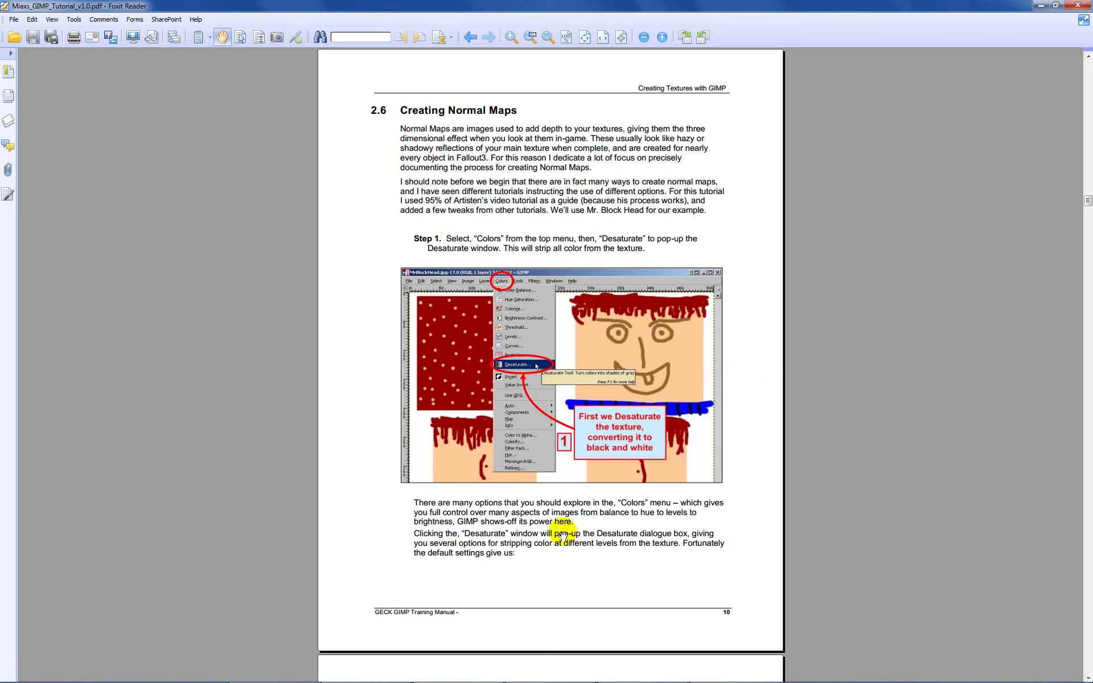
{"action": "left_click_drag", "start_coordinate": [563, 567], "coordinate": [507, 54]}
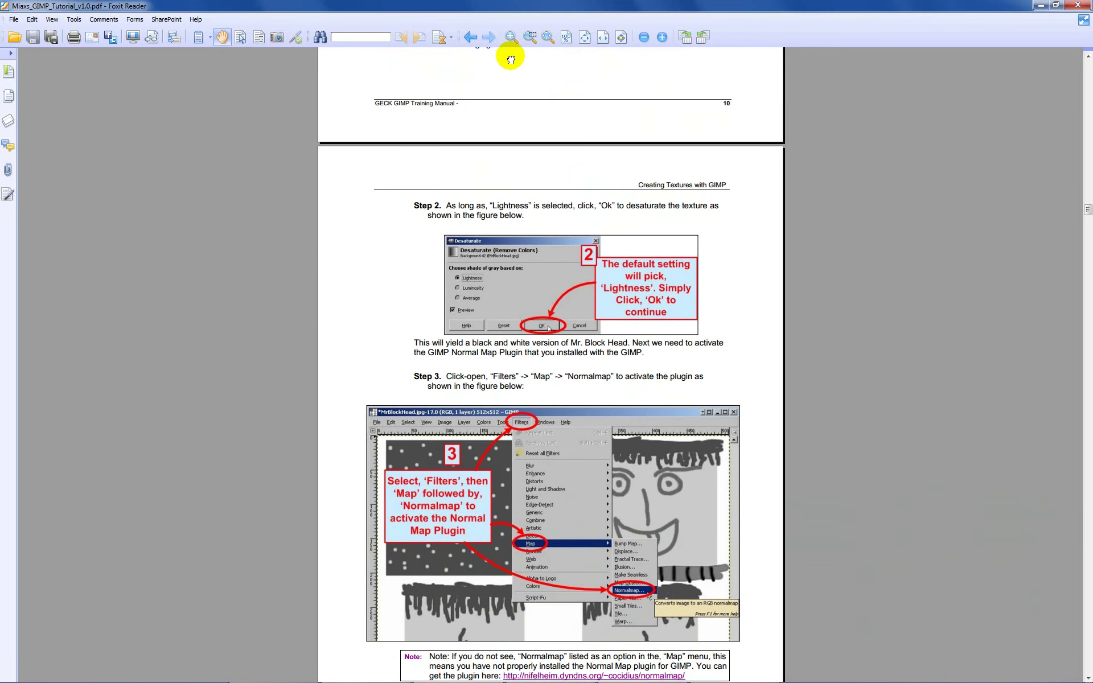
{"action": "left_click_drag", "start_coordinate": [511, 279], "coordinate": [520, 191]}
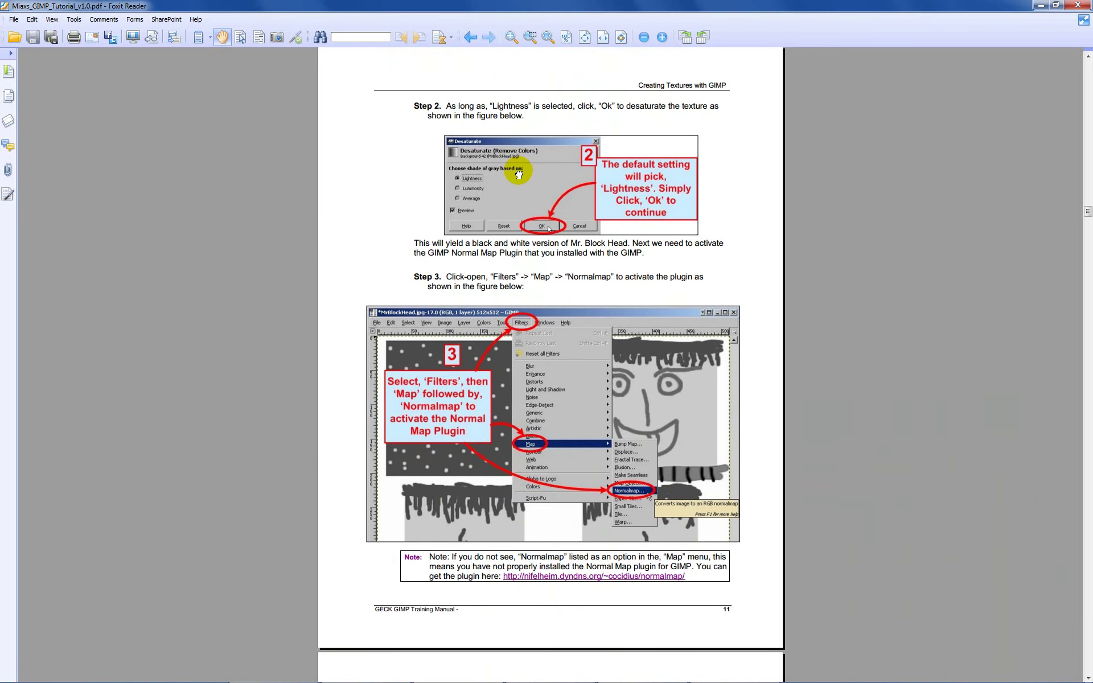
{"action": "scroll", "coordinate": [519, 234], "scroll_direction": "up", "scroll_amount": 5}
{"action": "scroll", "coordinate": [559, 328], "scroll_direction": "up", "scroll_amount": 3}
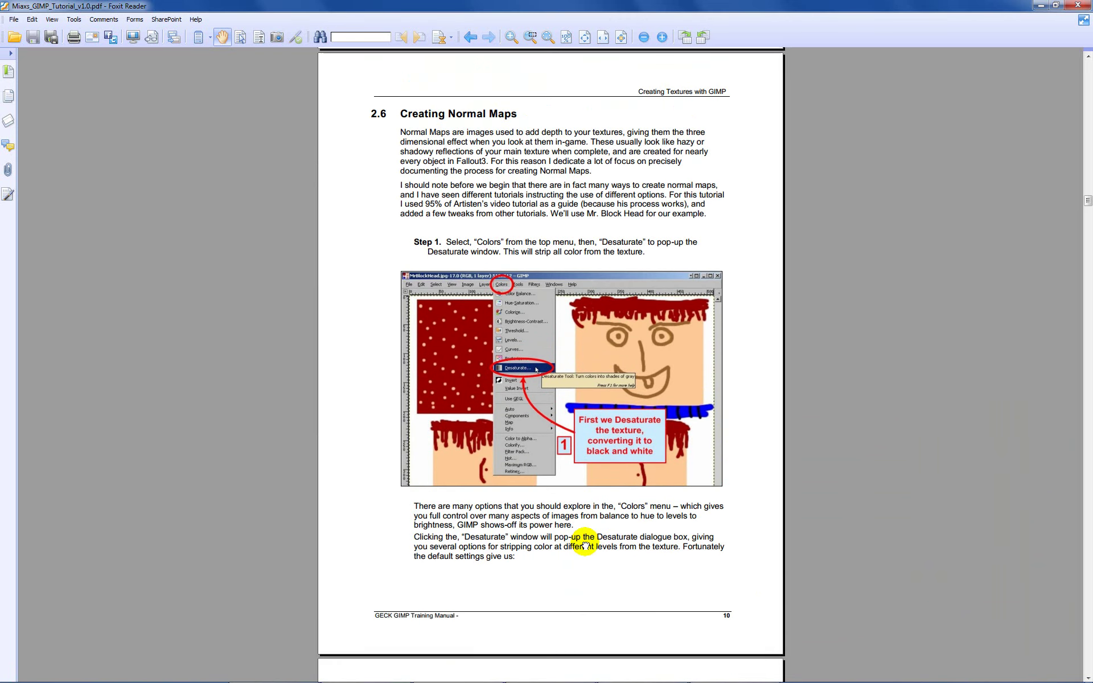
{"action": "left_click_drag", "start_coordinate": [556, 229], "coordinate": [594, 478]}
{"action": "left_click", "coordinate": [574, 204]}
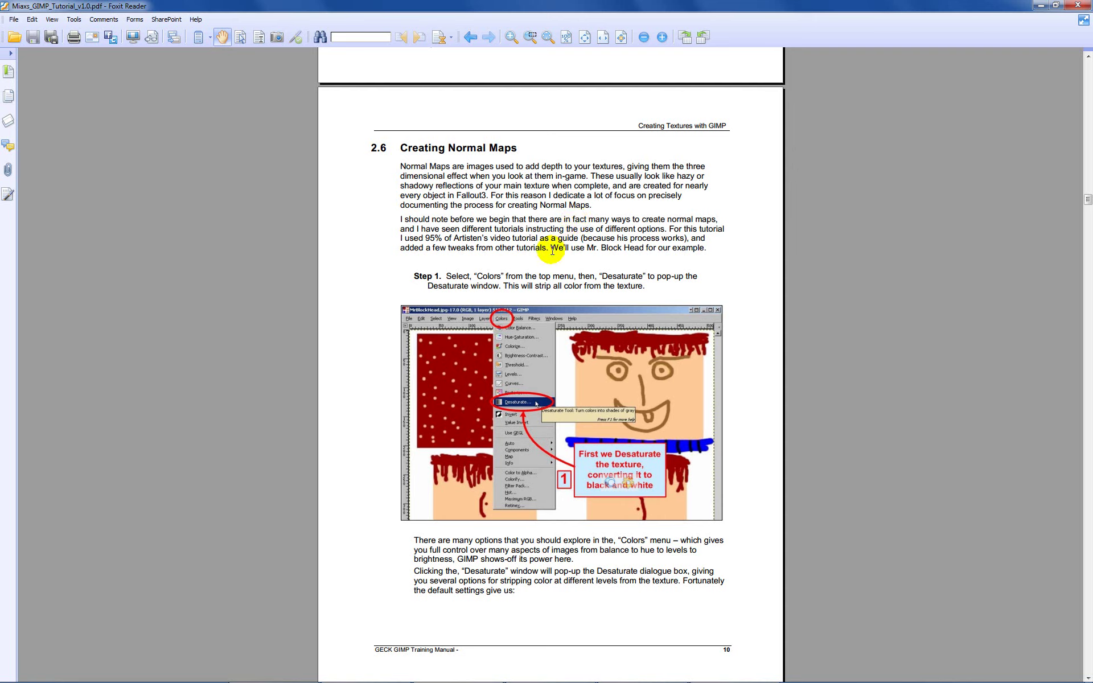
{"action": "key", "text": "alt+Tab"}
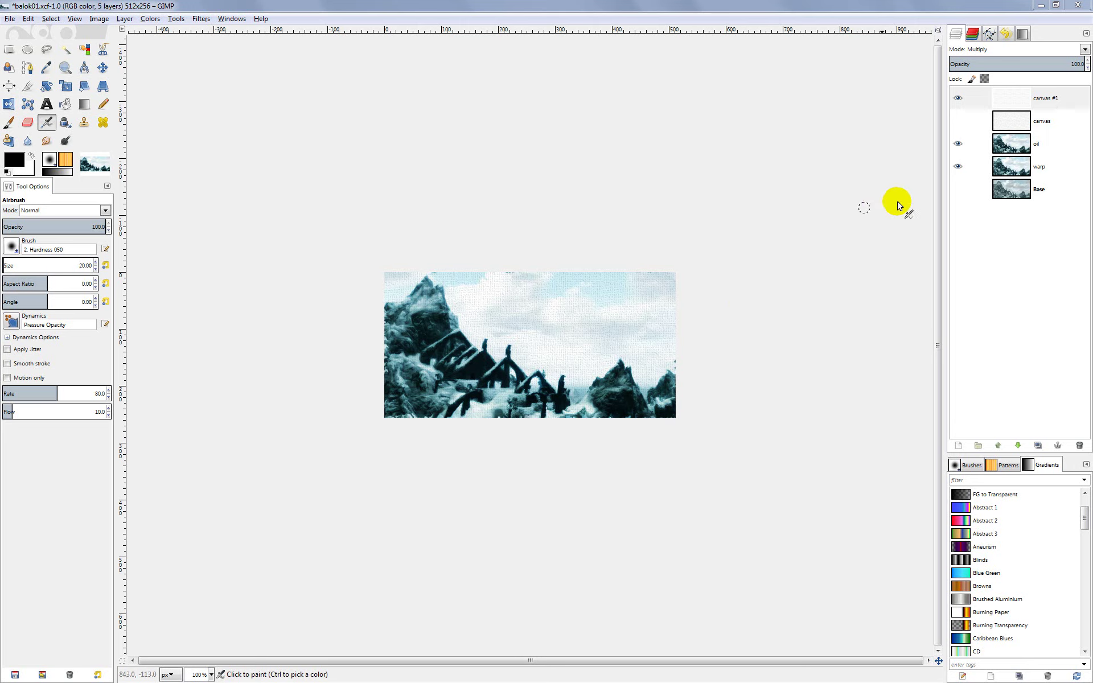
Hide the warp and oil layers and switch canvas #1 from Multiply to Normal mode
{"action": "left_click_drag", "start_coordinate": [956, 165], "coordinate": [958, 139]}
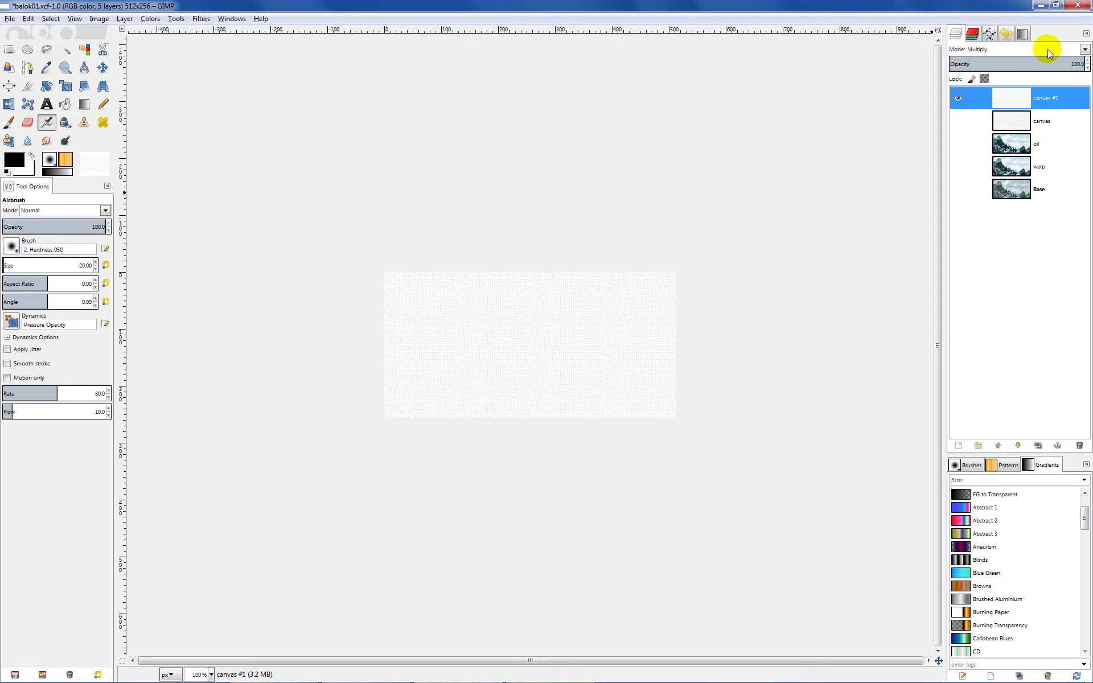
{"action": "left_click", "coordinate": [1085, 49]}
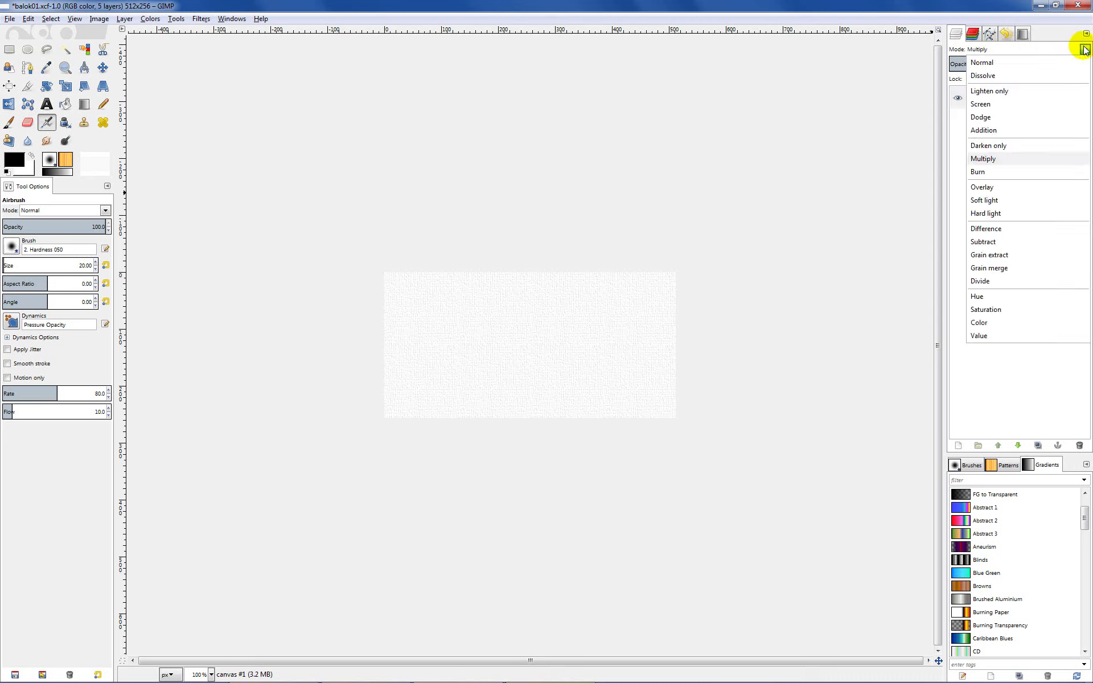
{"action": "left_click", "coordinate": [1060, 63]}
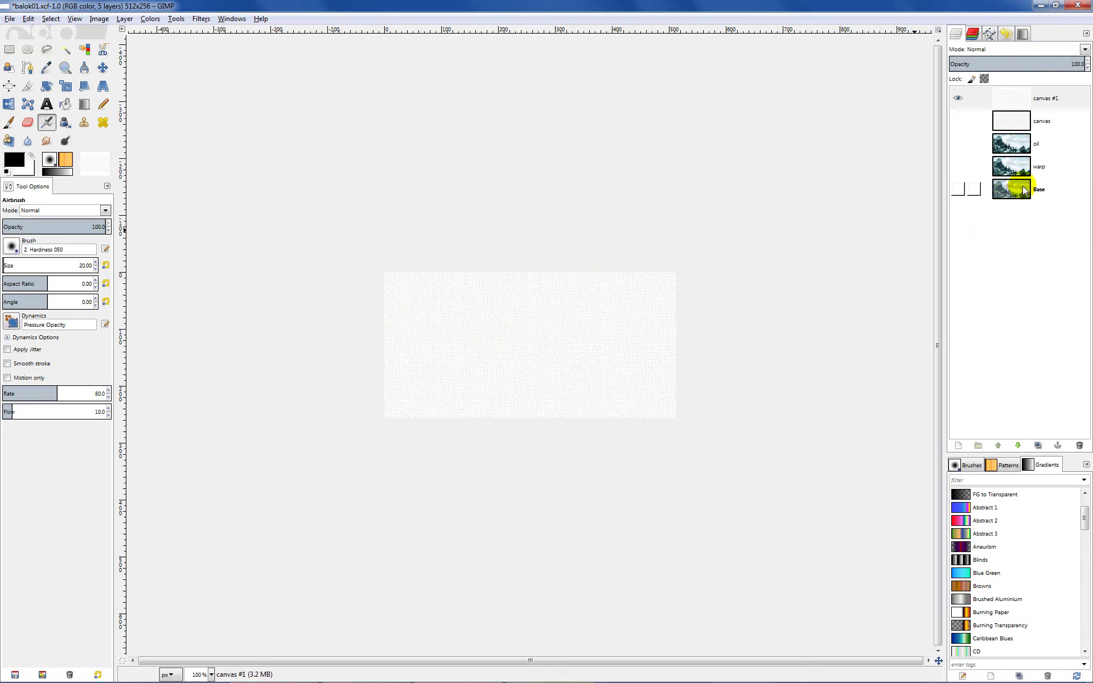
{"action": "left_click", "coordinate": [1045, 99]}
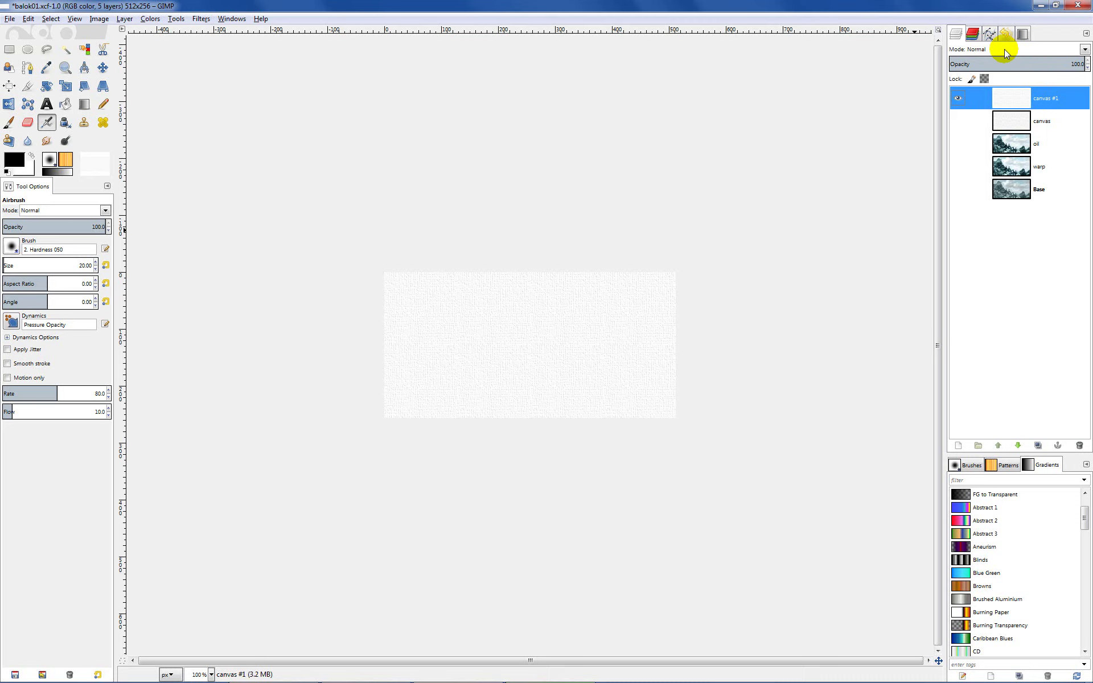
Export the visible canvas texture as balok01_n.bmp, overwriting the existing file
{"action": "left_click", "coordinate": [8, 19]}
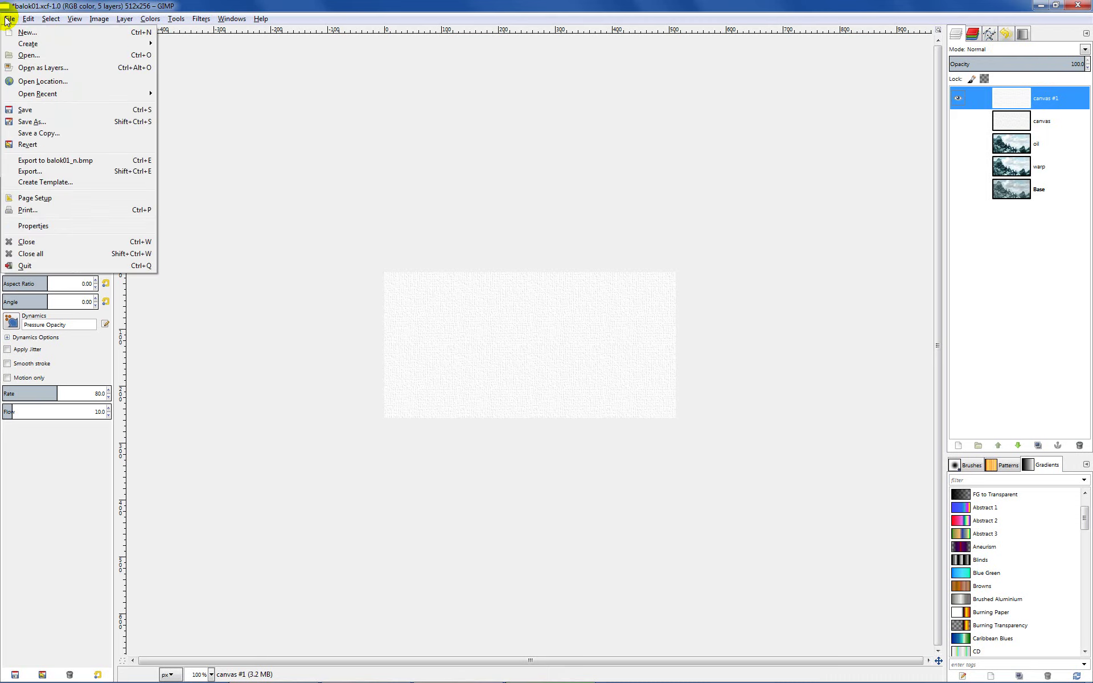
{"action": "left_click", "coordinate": [51, 174]}
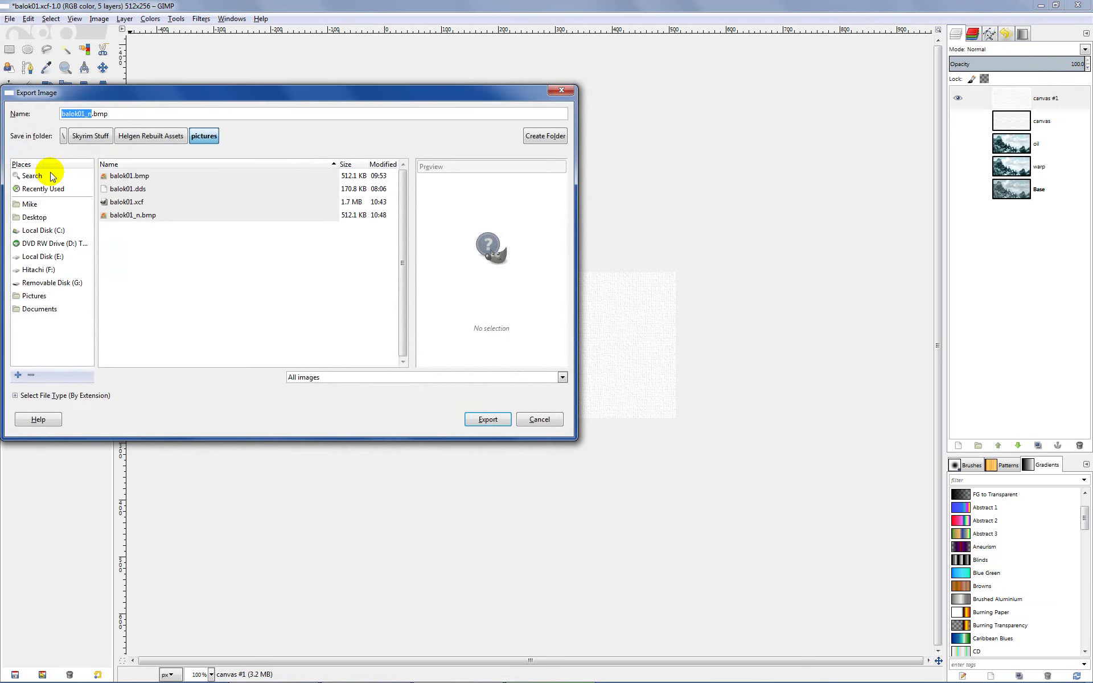
{"action": "left_click", "coordinate": [141, 112]}
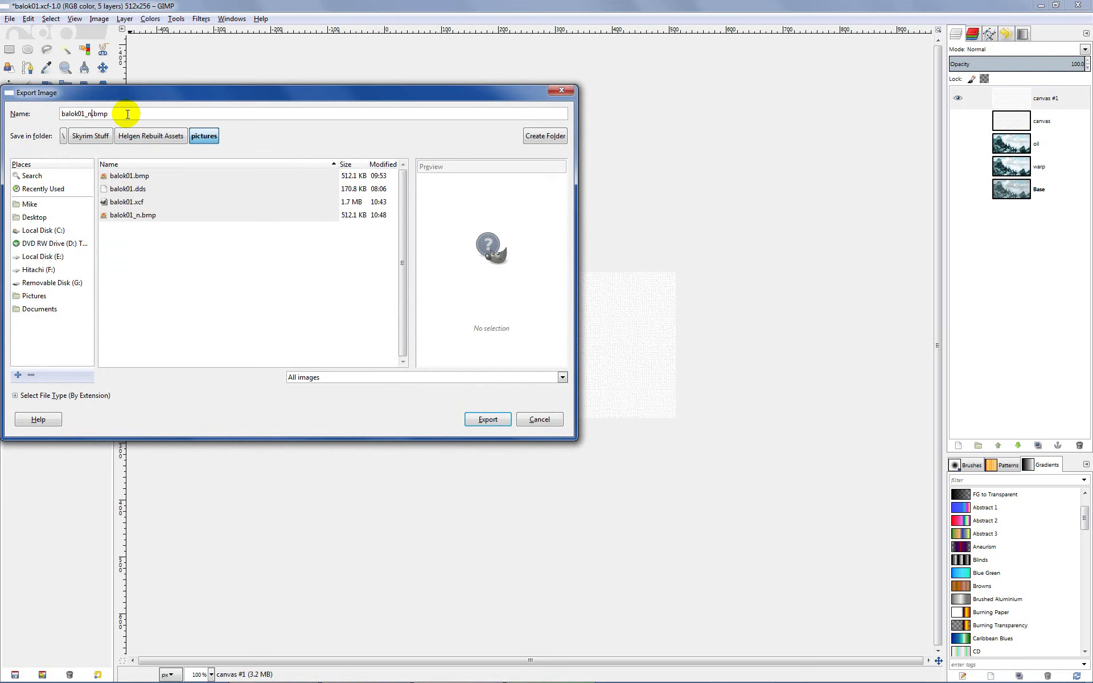
{"action": "left_click", "coordinate": [121, 113]}
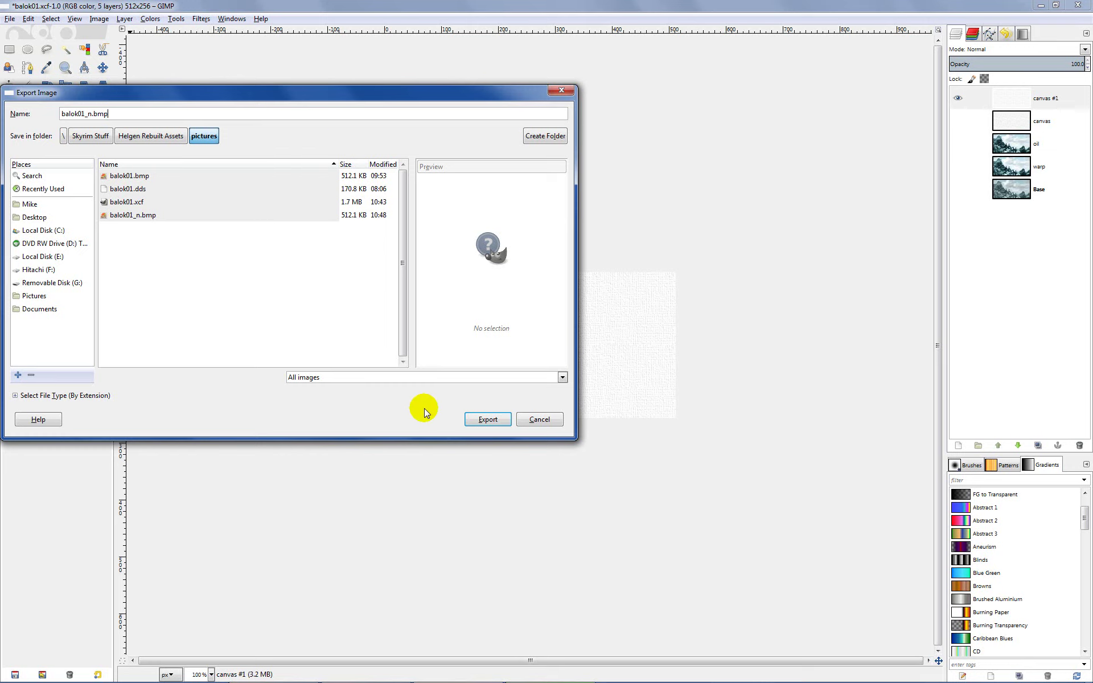
{"action": "left_click", "coordinate": [486, 419]}
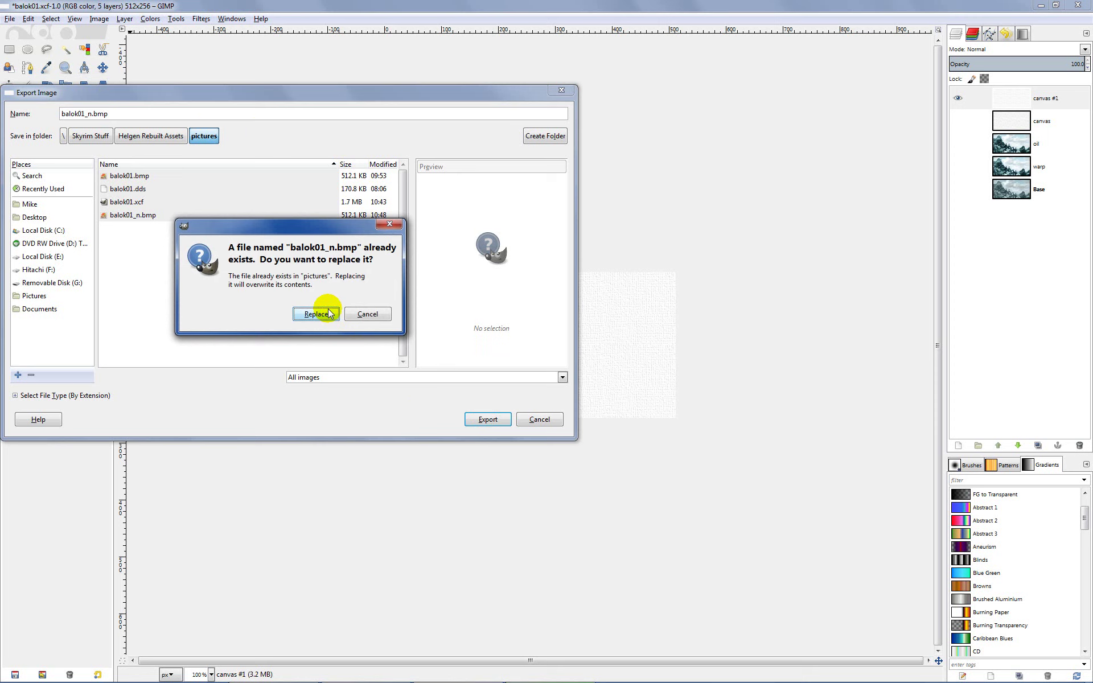
{"action": "left_click", "coordinate": [292, 313]}
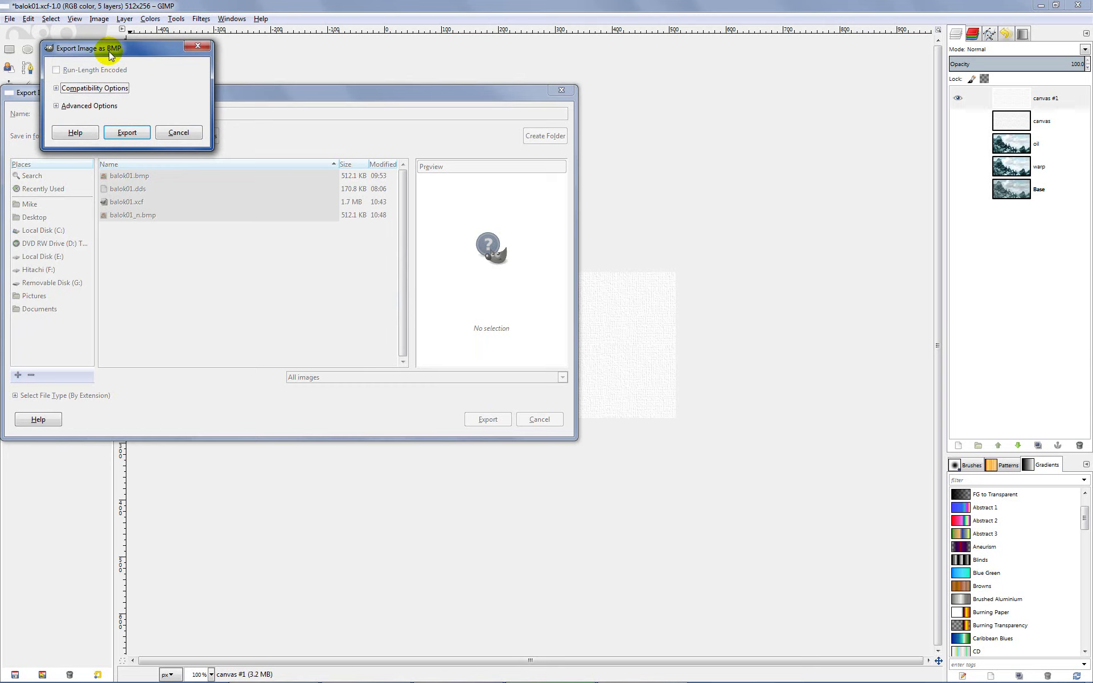
{"action": "left_click", "coordinate": [125, 132]}
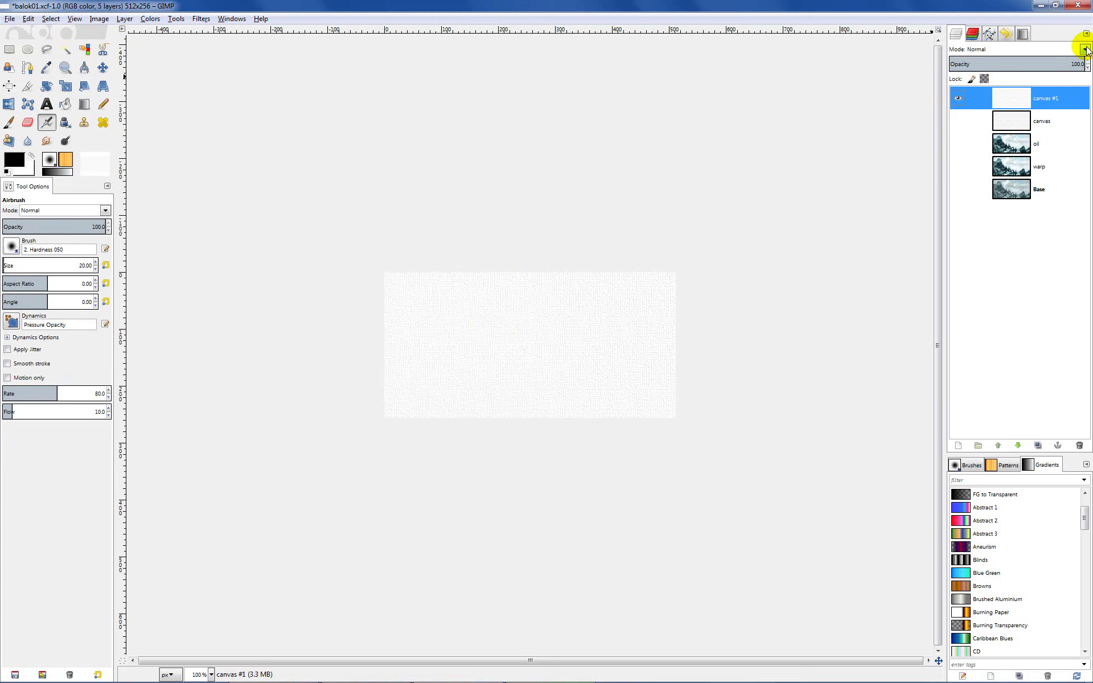
Set canvas #1 back to Multiply, show the oil and warp layers, and save balok01.xcf
{"action": "left_click", "coordinate": [1085, 50]}
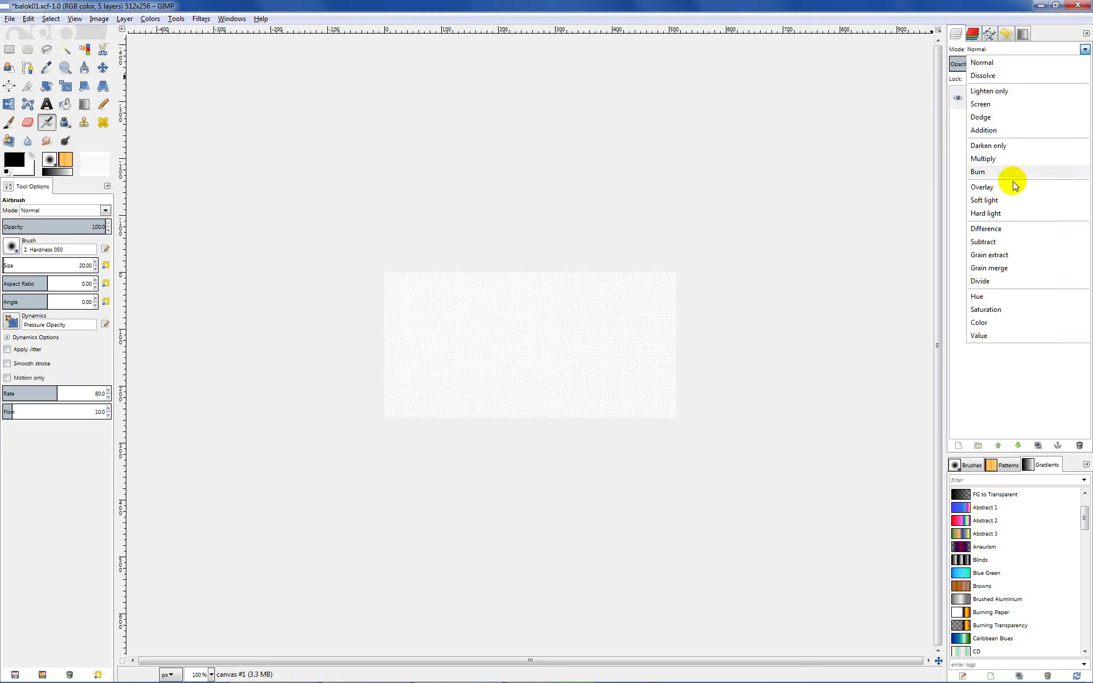
{"action": "left_click", "coordinate": [1010, 163]}
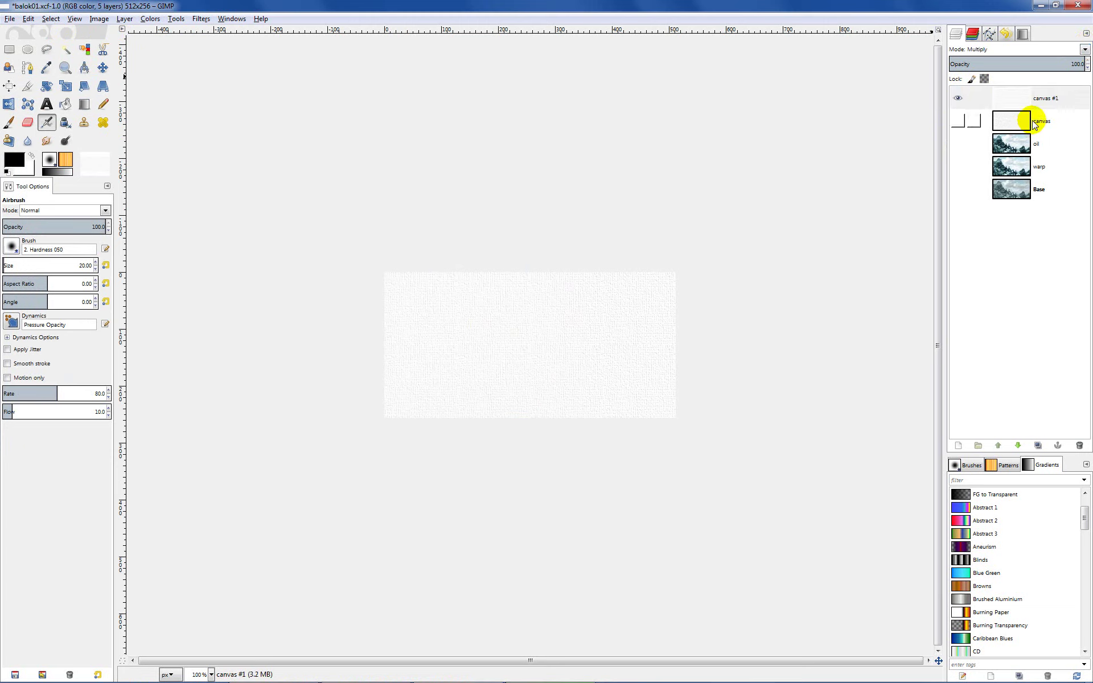
{"action": "left_click", "coordinate": [958, 144]}
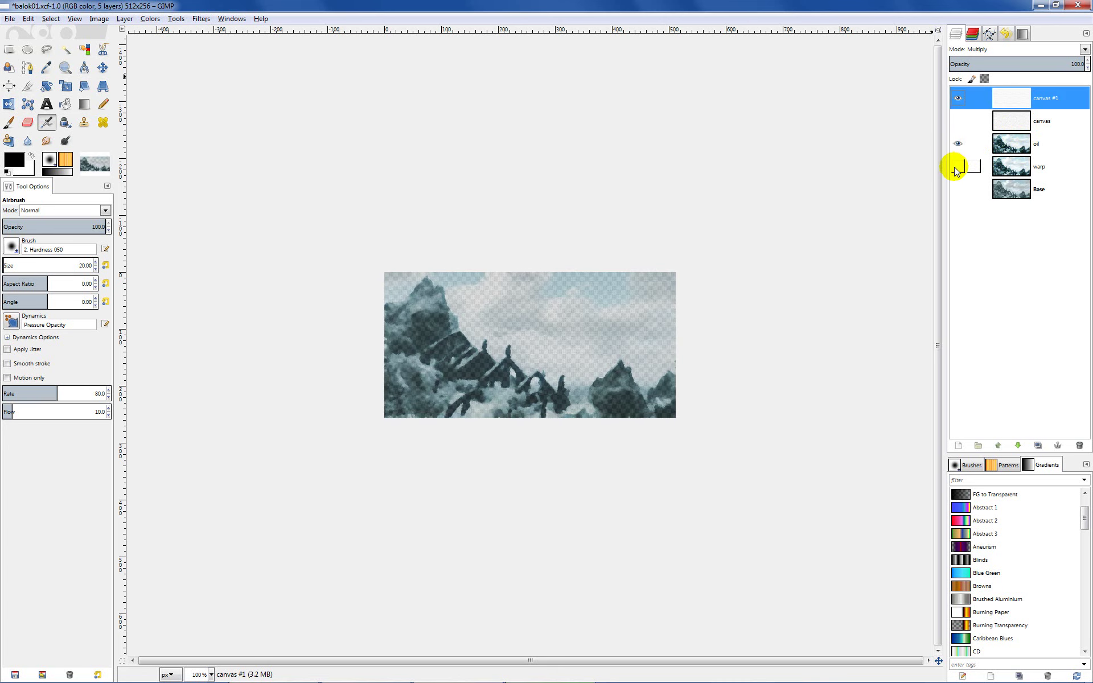
{"action": "left_click", "coordinate": [958, 166]}
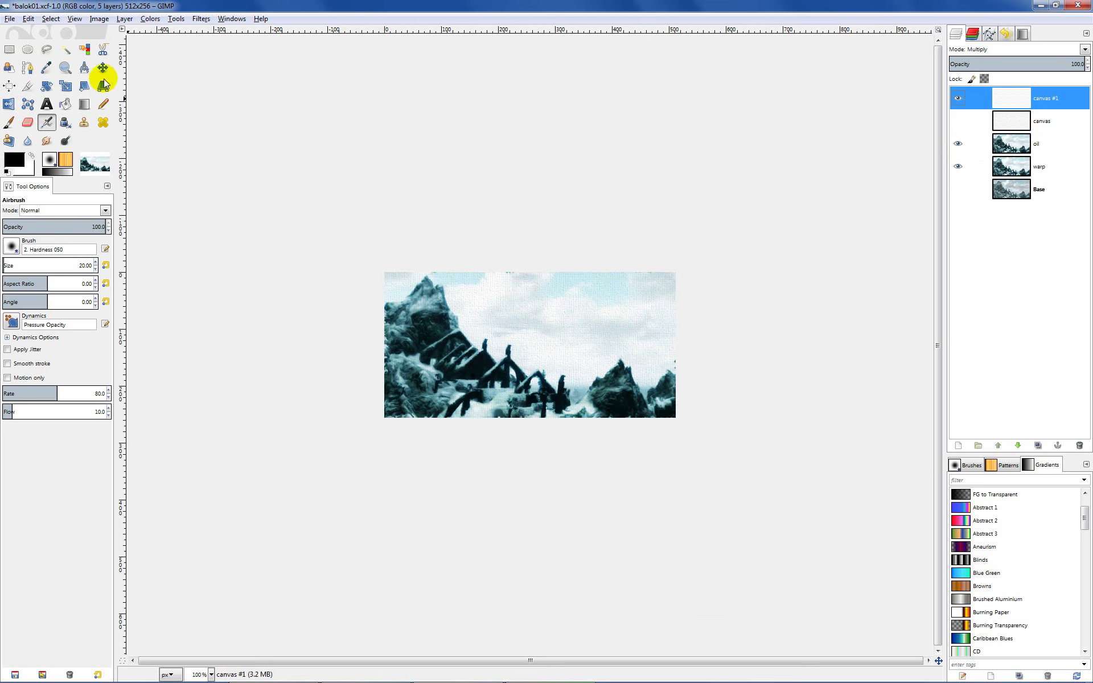
{"action": "left_click", "coordinate": [7, 19]}
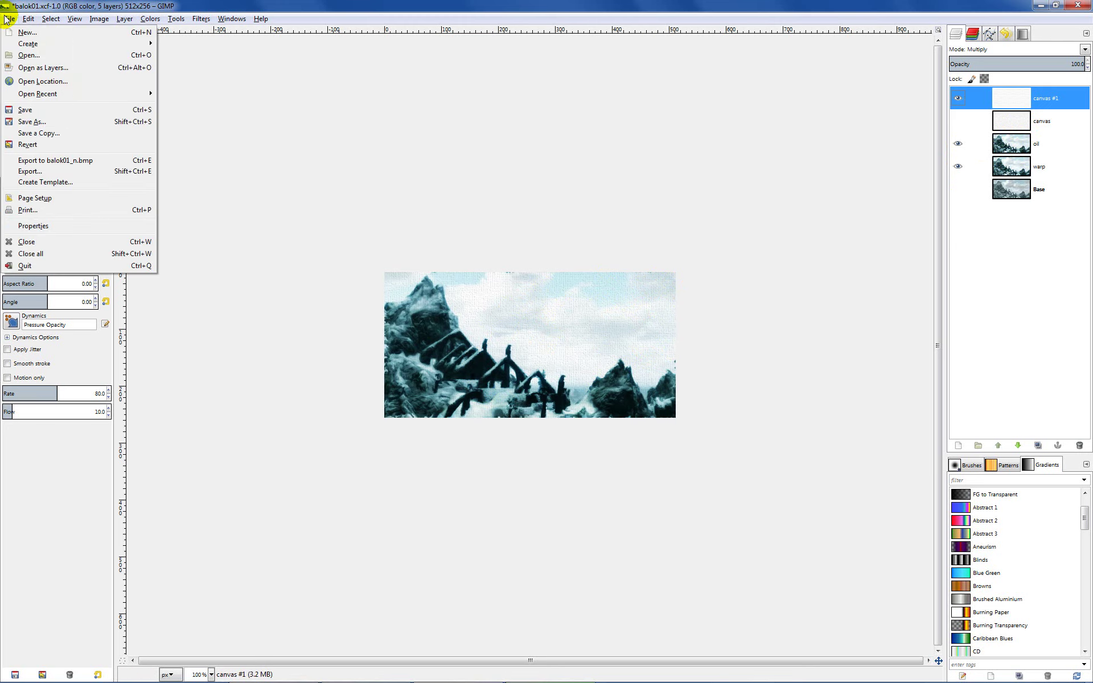
{"action": "left_click", "coordinate": [22, 110]}
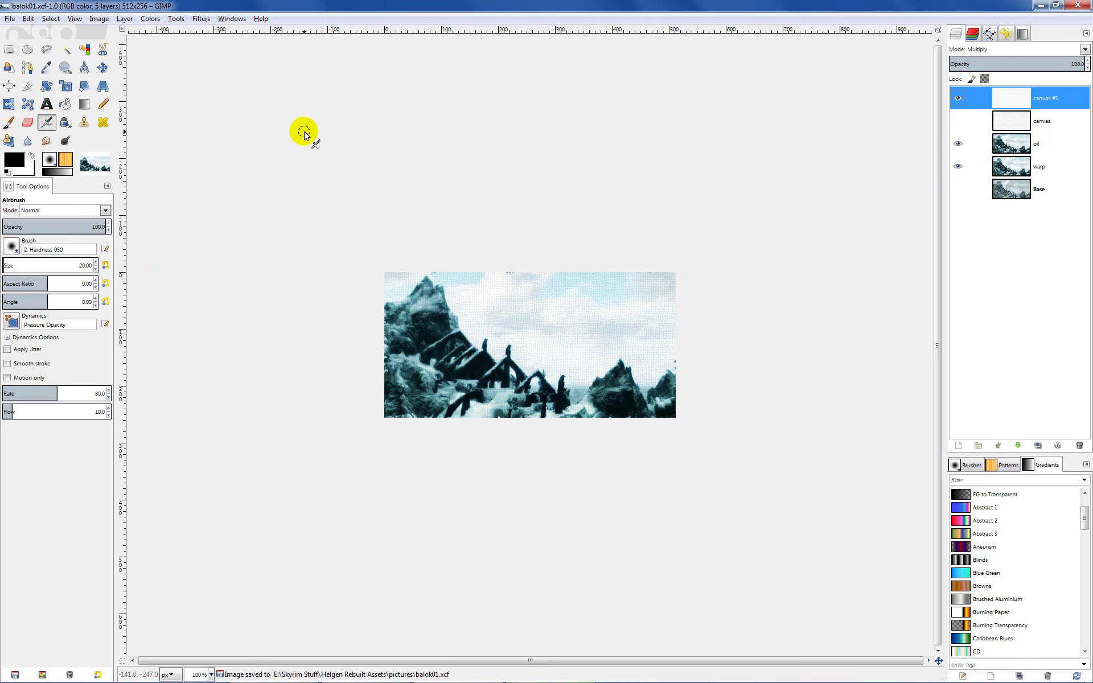
Open the exported balok01_n.bmp as a separate image in GIMP
{"action": "left_click", "coordinate": [7, 21]}
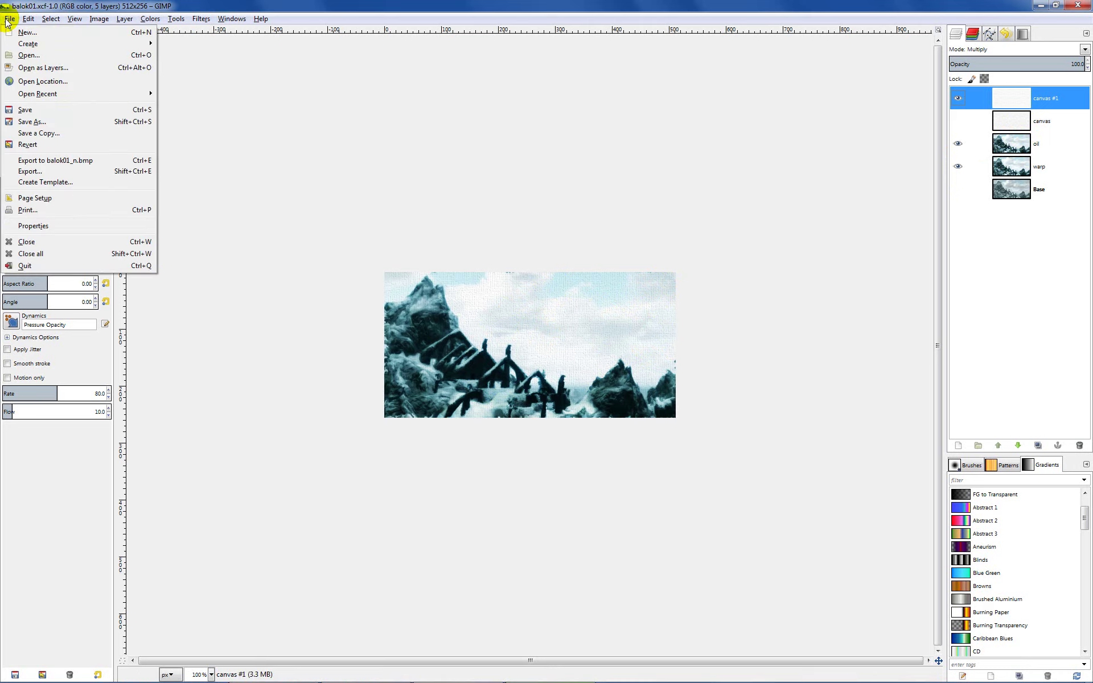
{"action": "left_click", "coordinate": [26, 55]}
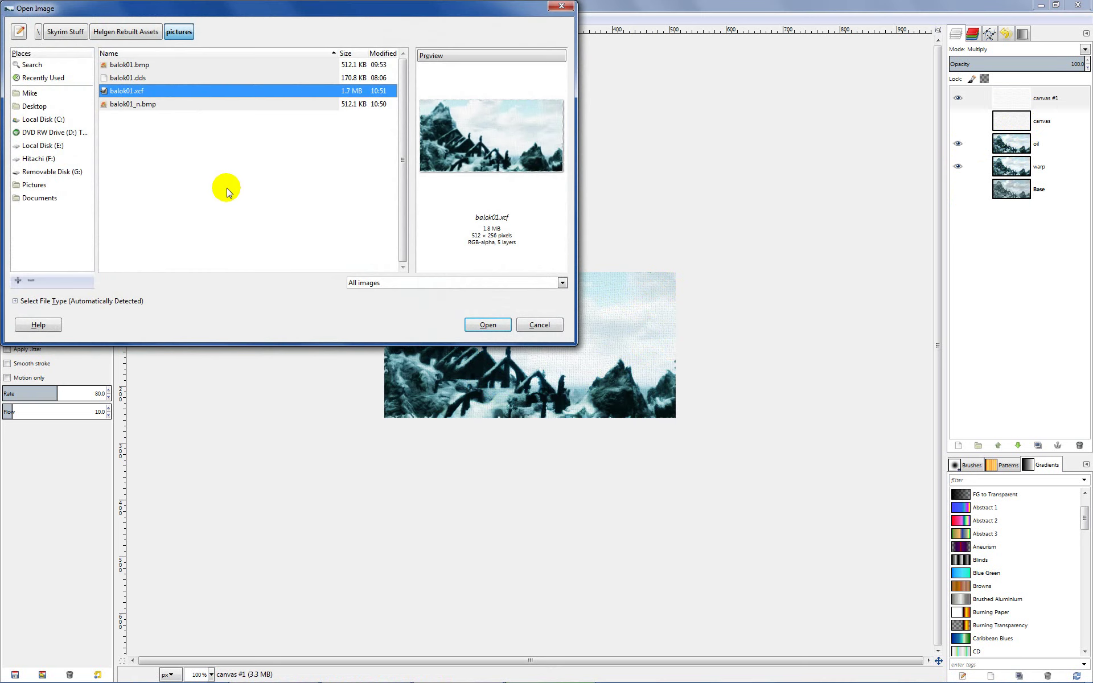
{"action": "left_click", "coordinate": [152, 104]}
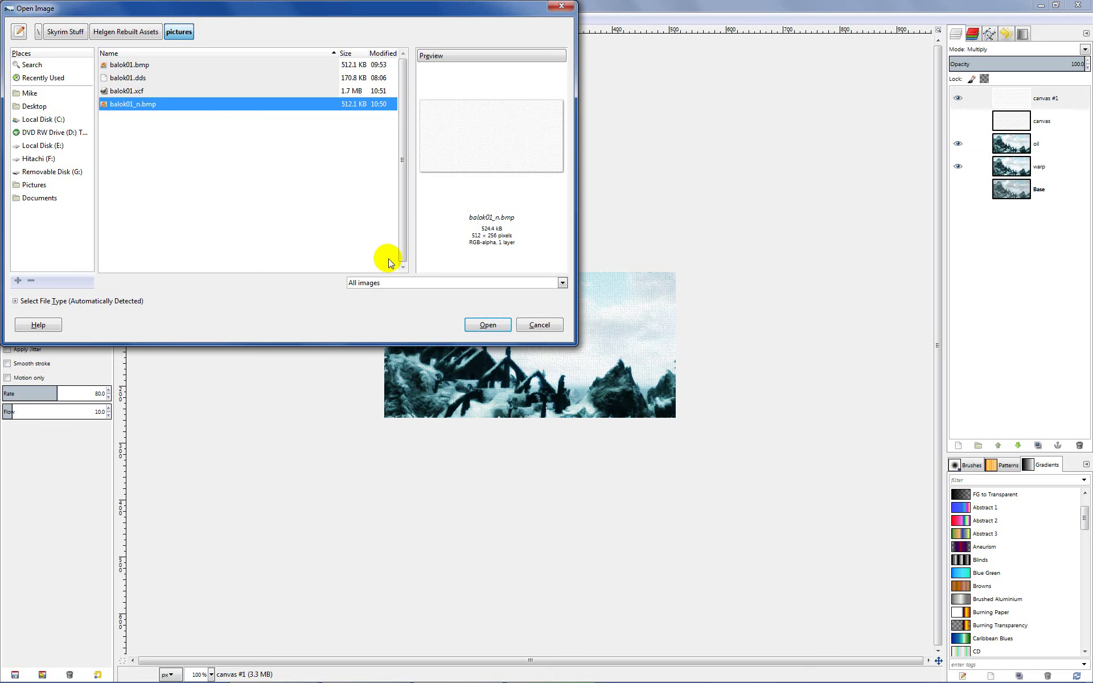
{"action": "left_click", "coordinate": [484, 323]}
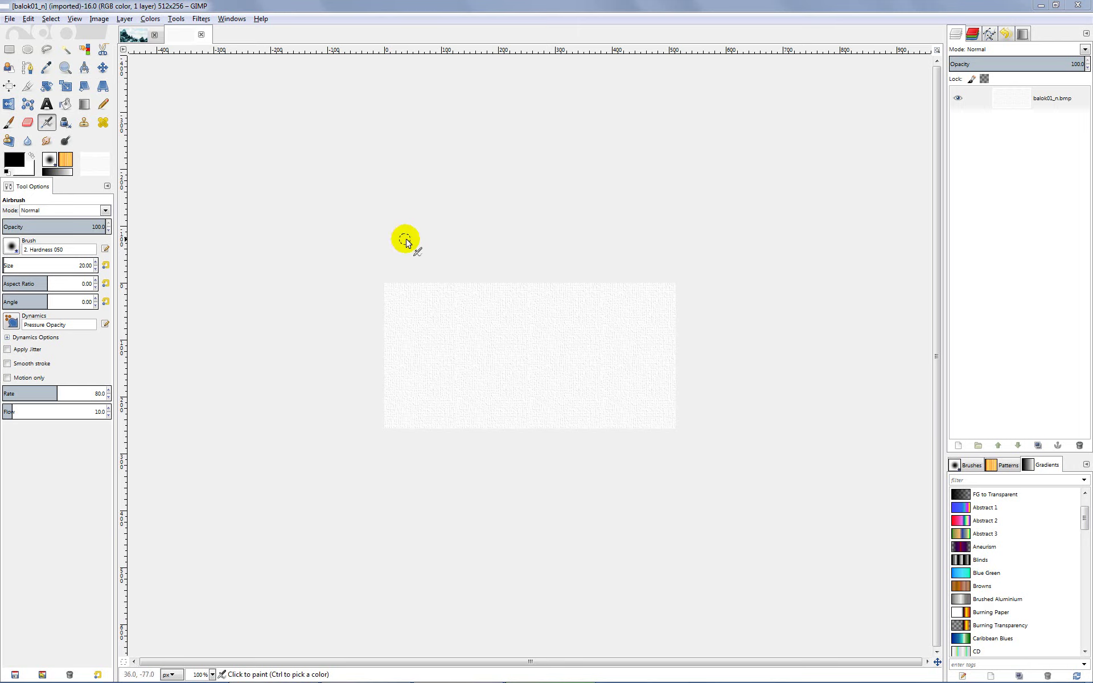
Desaturate balok01_n.bmp to grayscale using the Lightness option
{"action": "left_click", "coordinate": [151, 20]}
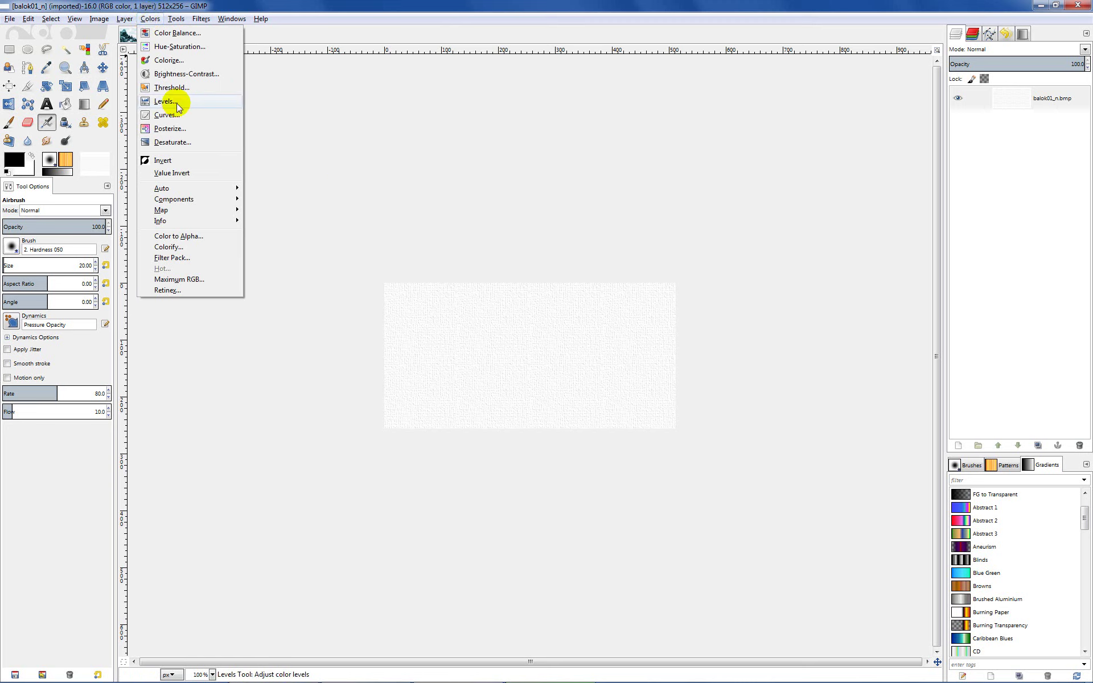
{"action": "left_click", "coordinate": [176, 144]}
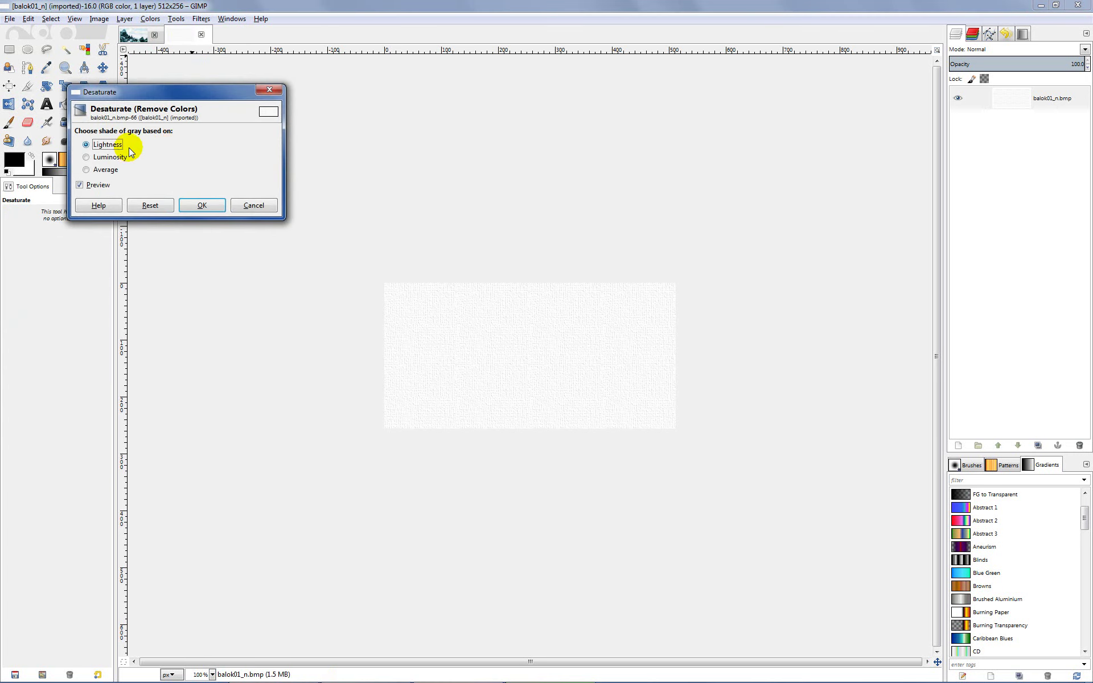
{"action": "left_click", "coordinate": [206, 205]}
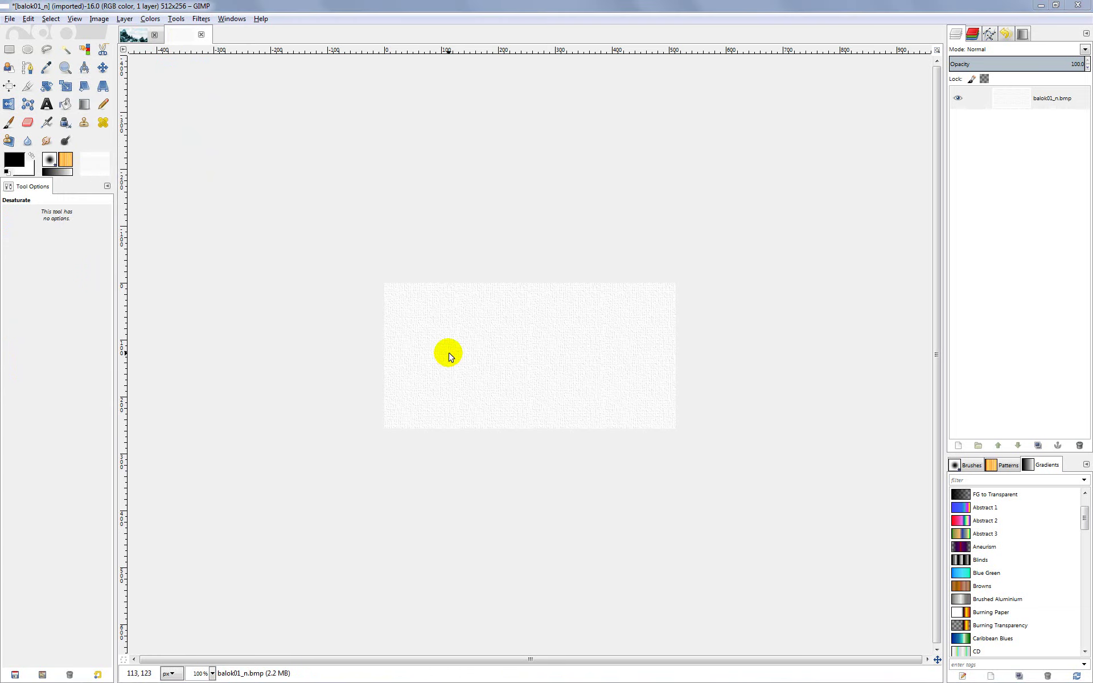
Open the Filters > Map > Normalmap filter for balok01_n.bmp
{"action": "left_click", "coordinate": [317, 10]}
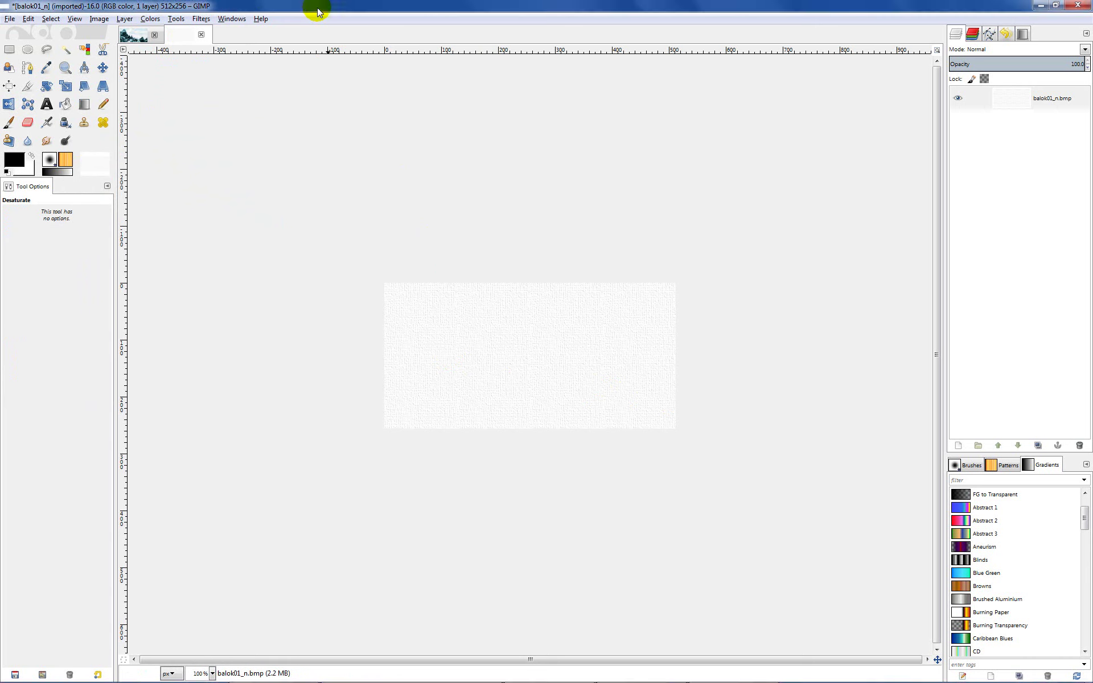
{"action": "left_click", "coordinate": [201, 18]}
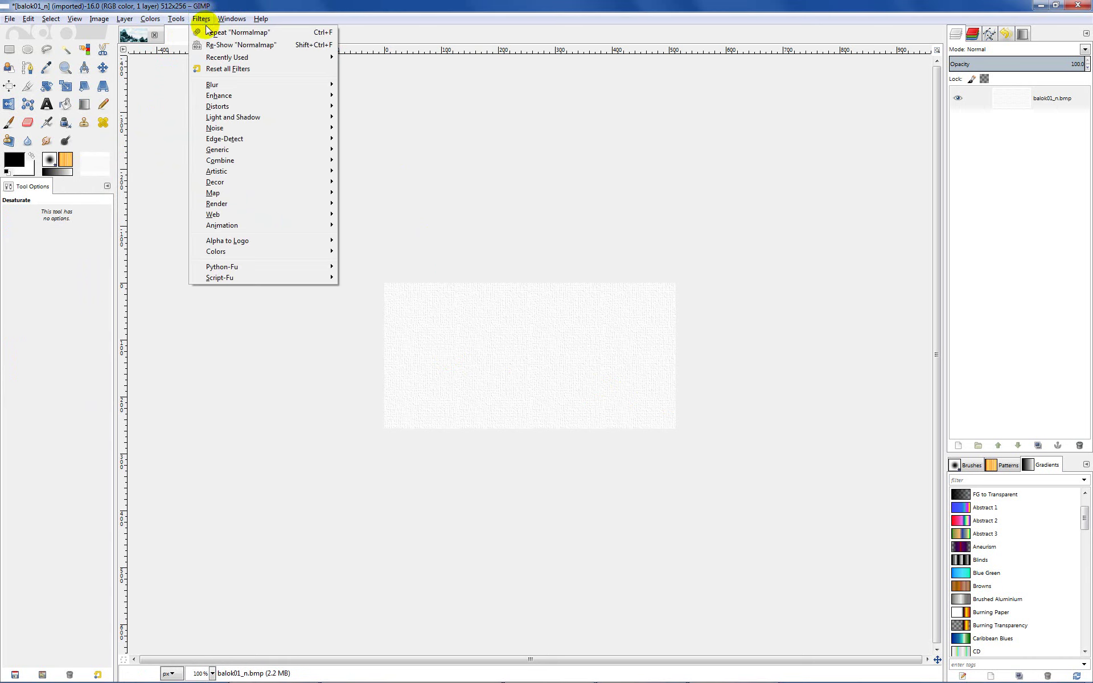
{"action": "mouse_move", "coordinate": [267, 194]}
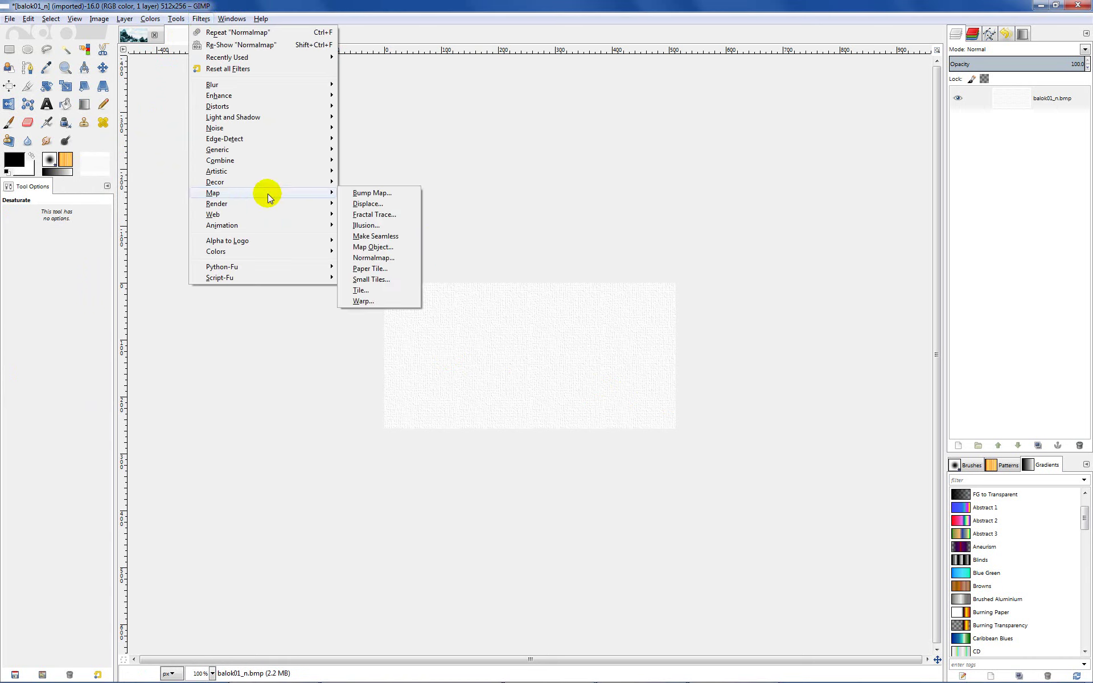
Open the Normalmap filter settings and show its 3D preview on a teapot
{"action": "left_click", "coordinate": [389, 260]}
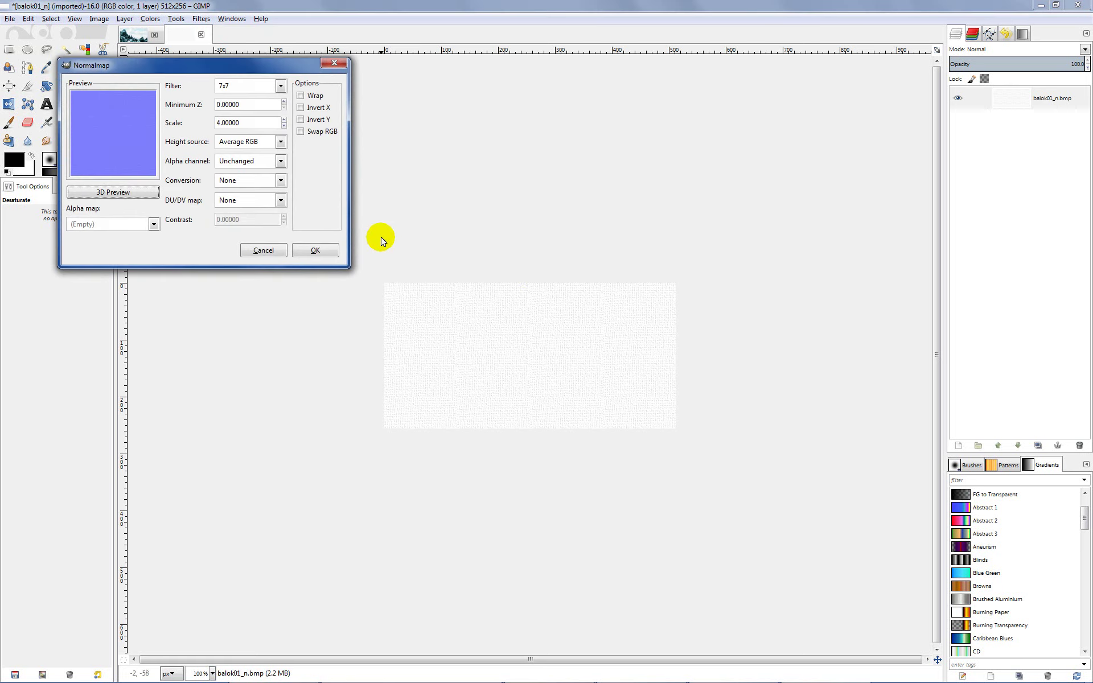
{"action": "left_click_drag", "start_coordinate": [243, 71], "coordinate": [572, 98]}
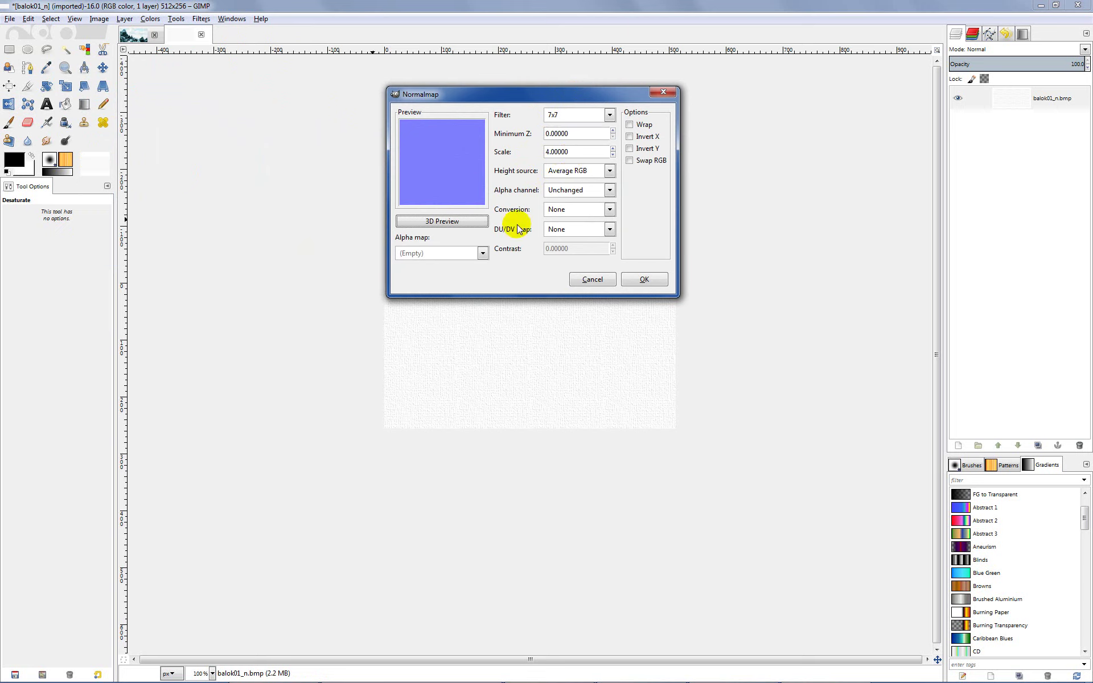
{"action": "left_click", "coordinate": [455, 224]}
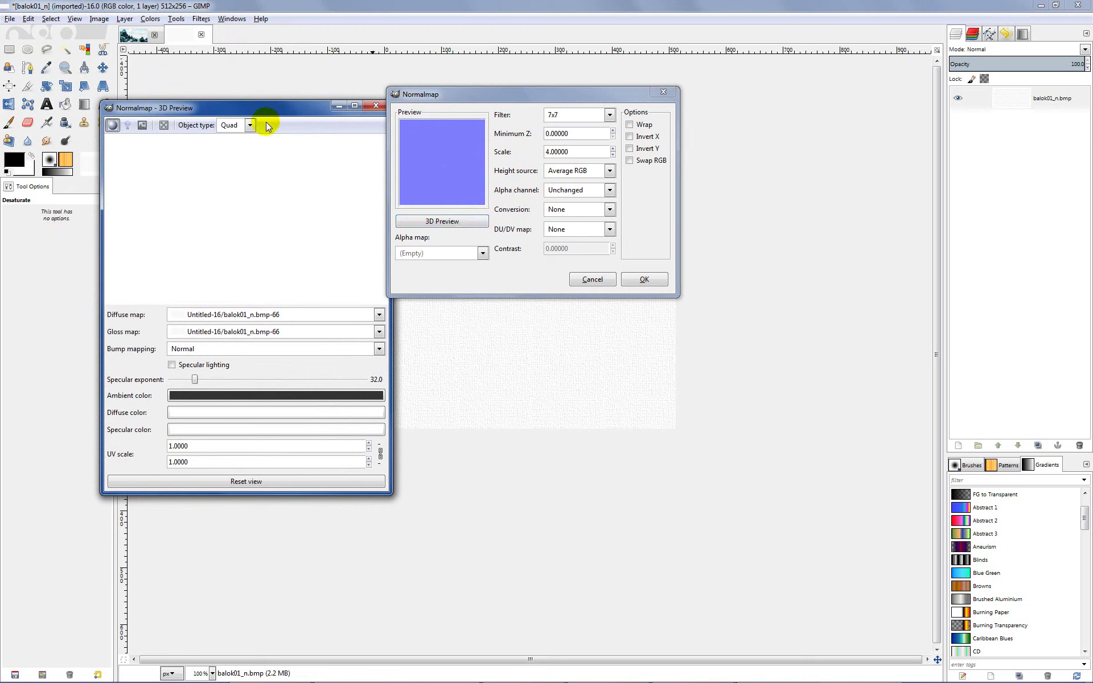
{"action": "left_click", "coordinate": [250, 126]}
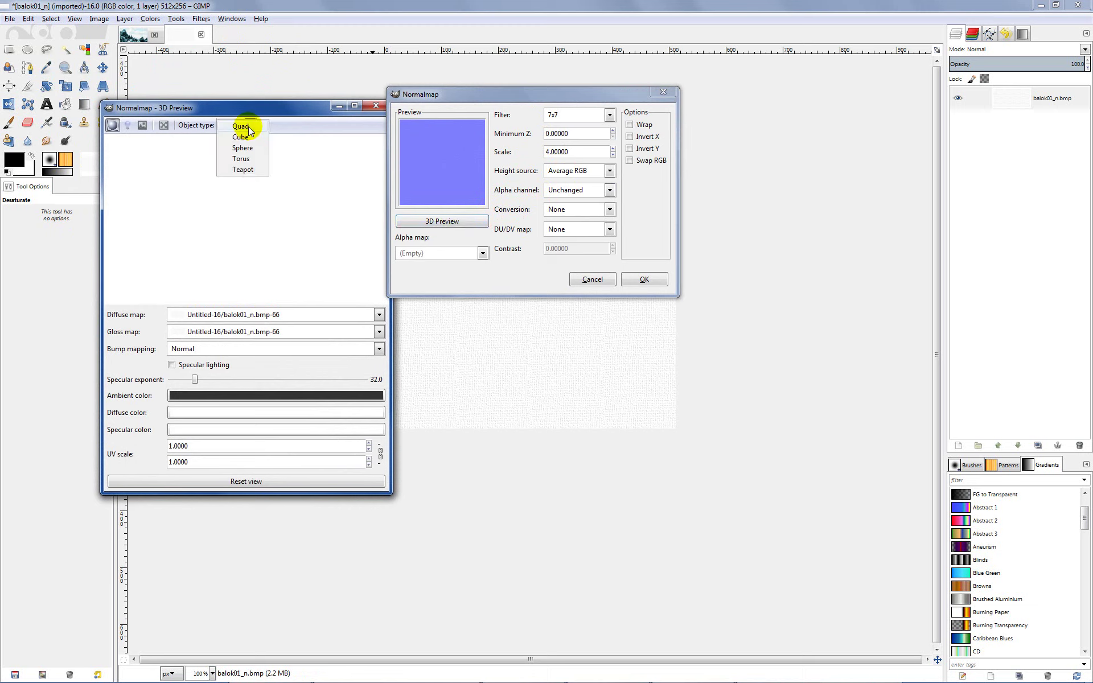
{"action": "left_click", "coordinate": [247, 172]}
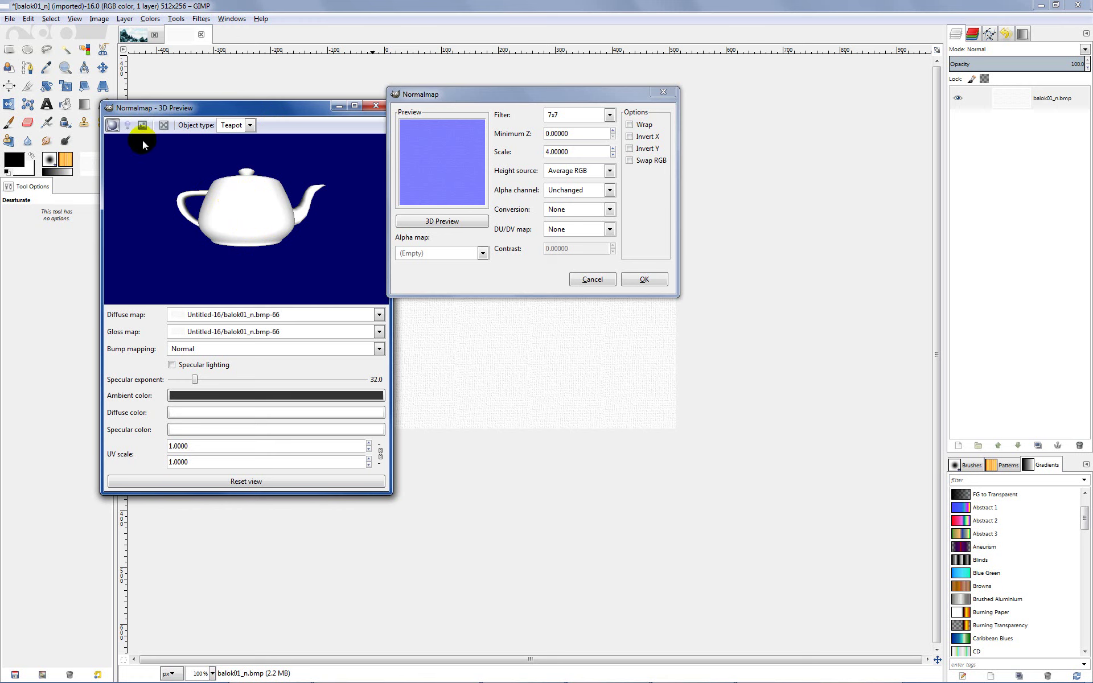
Set the preview's ambient colour to black (0000), rotate the teapot, then close the 3D preview
{"action": "left_click", "coordinate": [192, 397]}
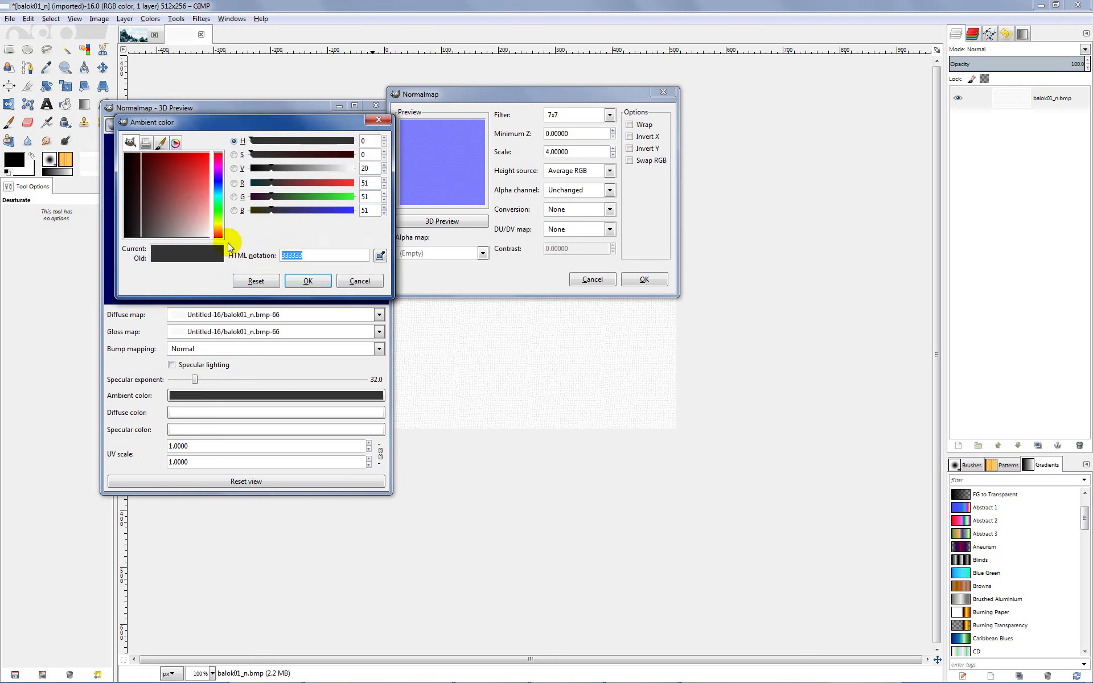
{"action": "type", "text": "000000"}
{"action": "key", "text": "Return"}
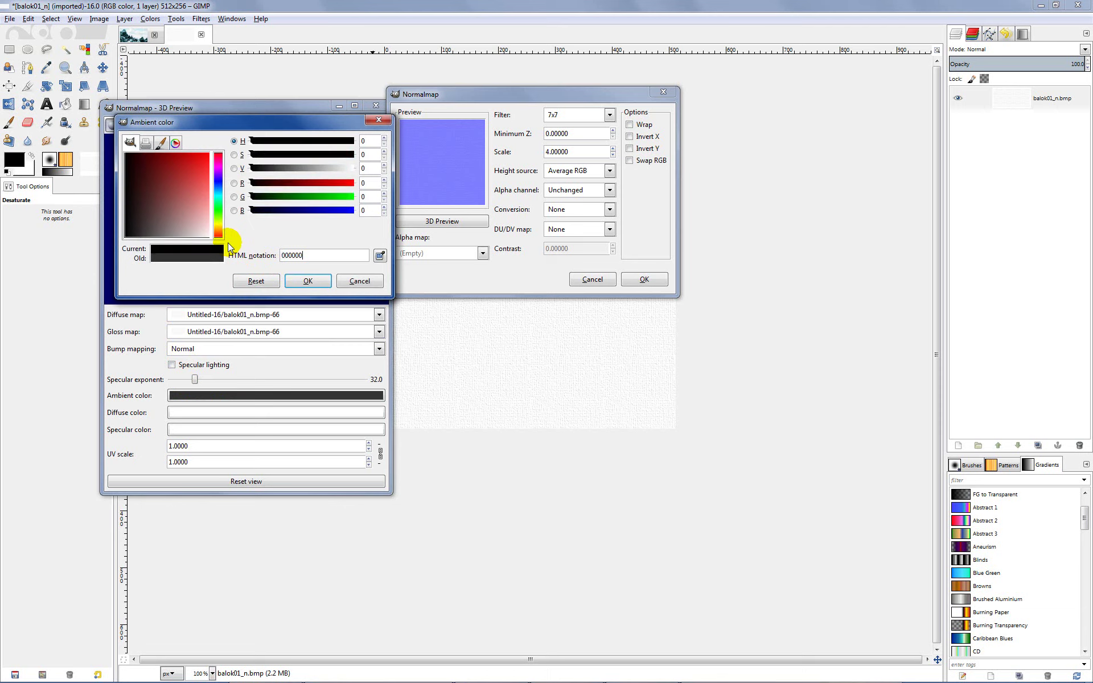
{"action": "left_click", "coordinate": [308, 281]}
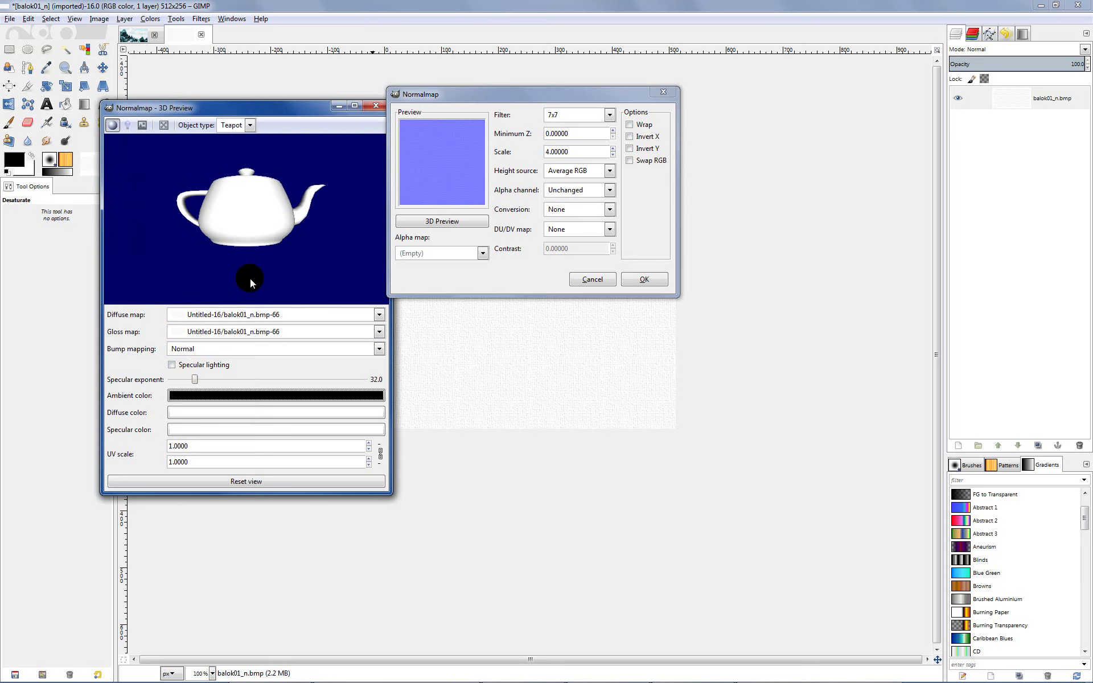
{"action": "left_click", "coordinate": [128, 128]}
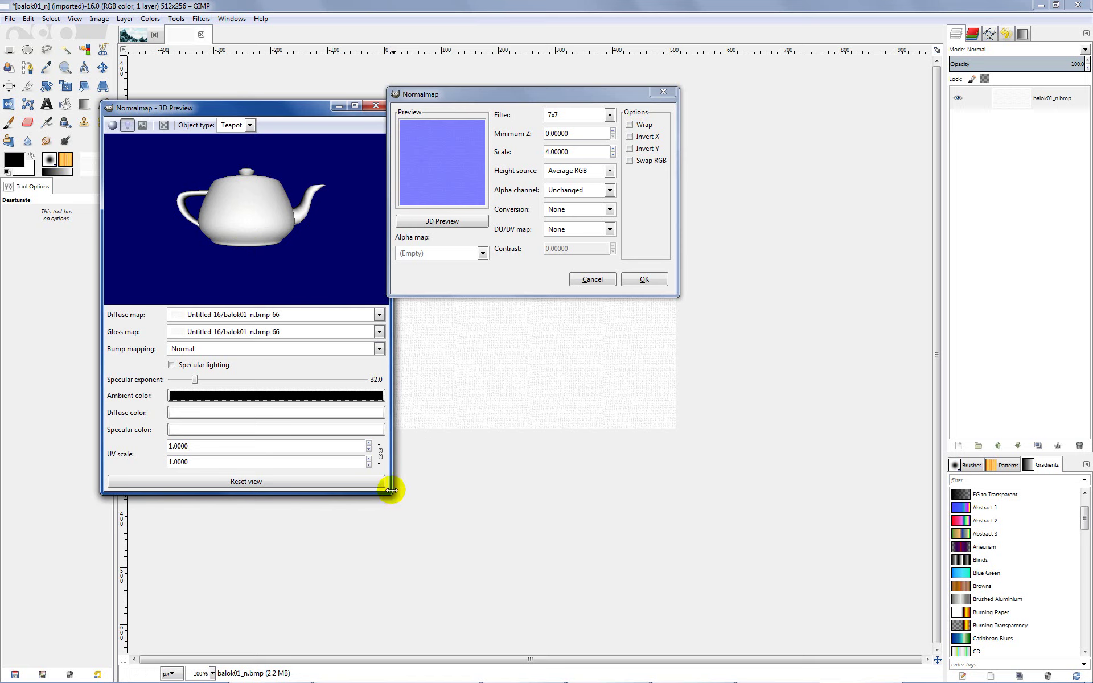
{"action": "mouse_move", "coordinate": [392, 490]}
{"action": "left_mouse_down"}
{"action": "mouse_move", "coordinate": [406, 488]}
{"action": "mouse_move", "coordinate": [396, 490]}
{"action": "left_mouse_up"}
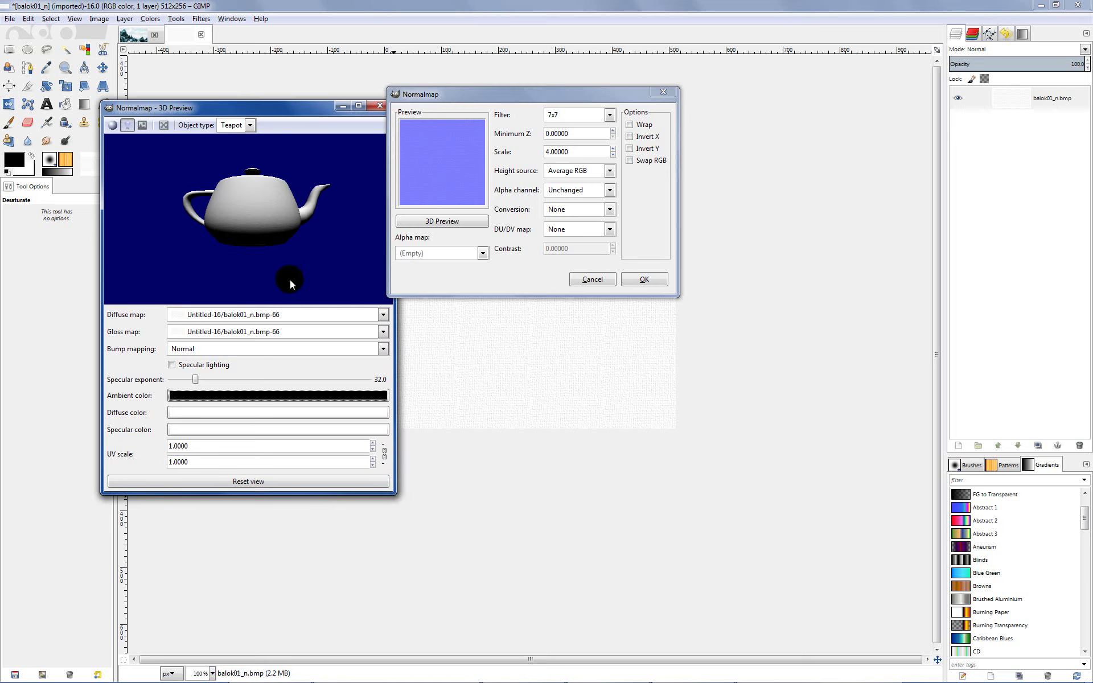
{"action": "left_click_drag", "start_coordinate": [289, 279], "coordinate": [269, 245]}
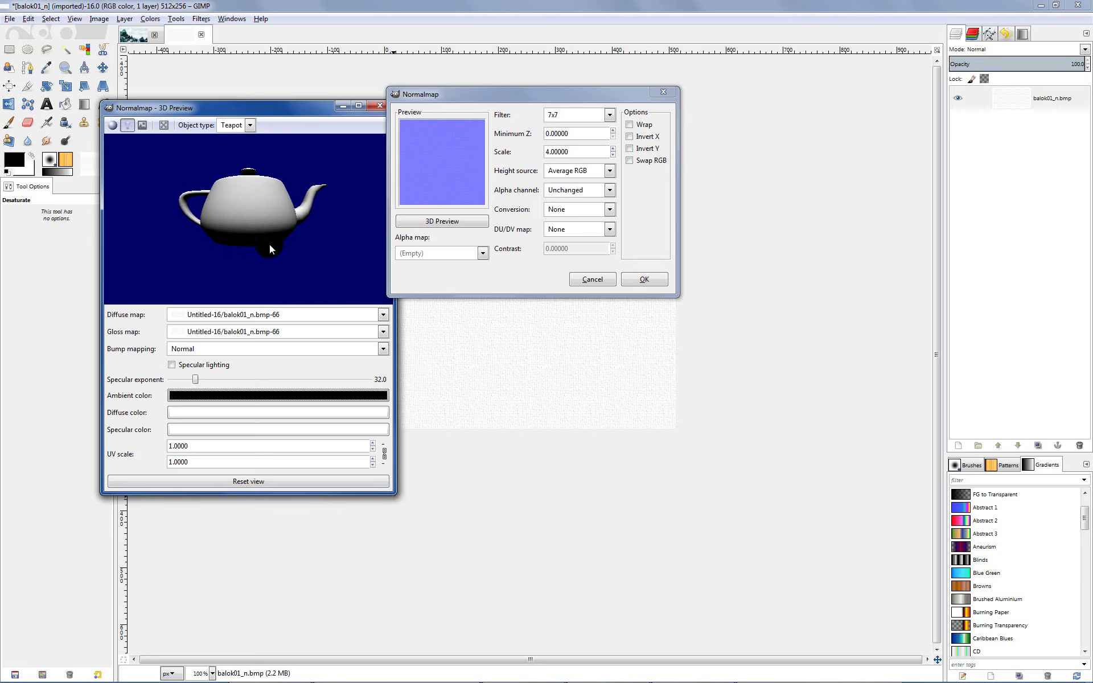
{"action": "left_click", "coordinate": [375, 108]}
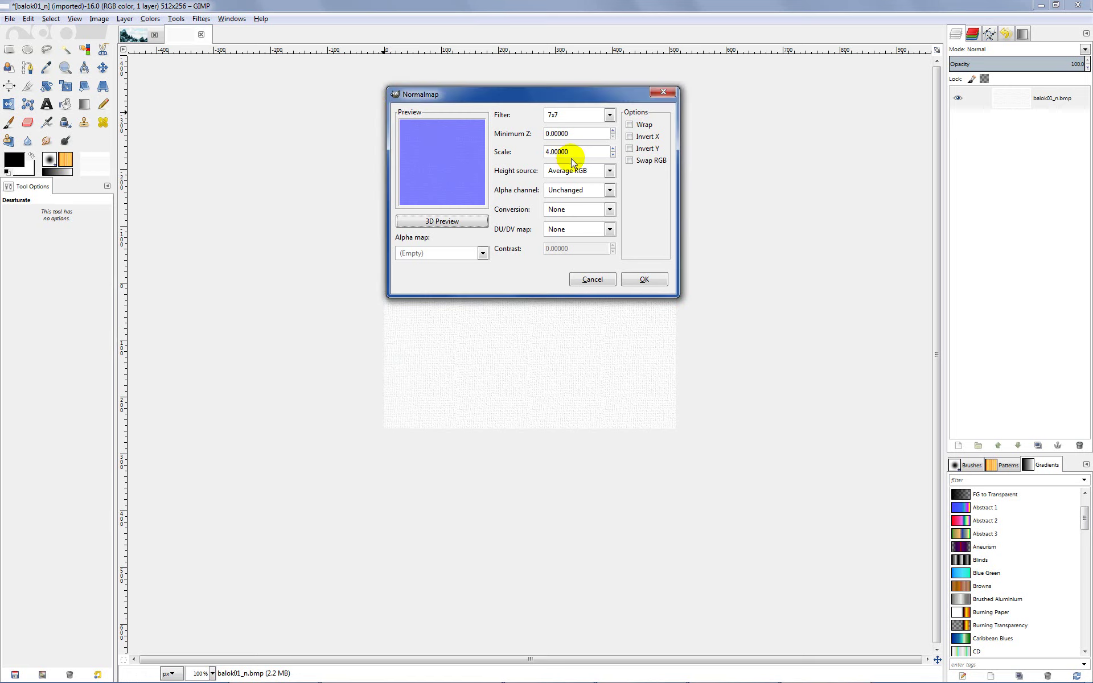
Apply the Normalmap filter to balok01_n with scale 8 and the 7x7 filter
{"action": "left_click", "coordinate": [612, 148]}
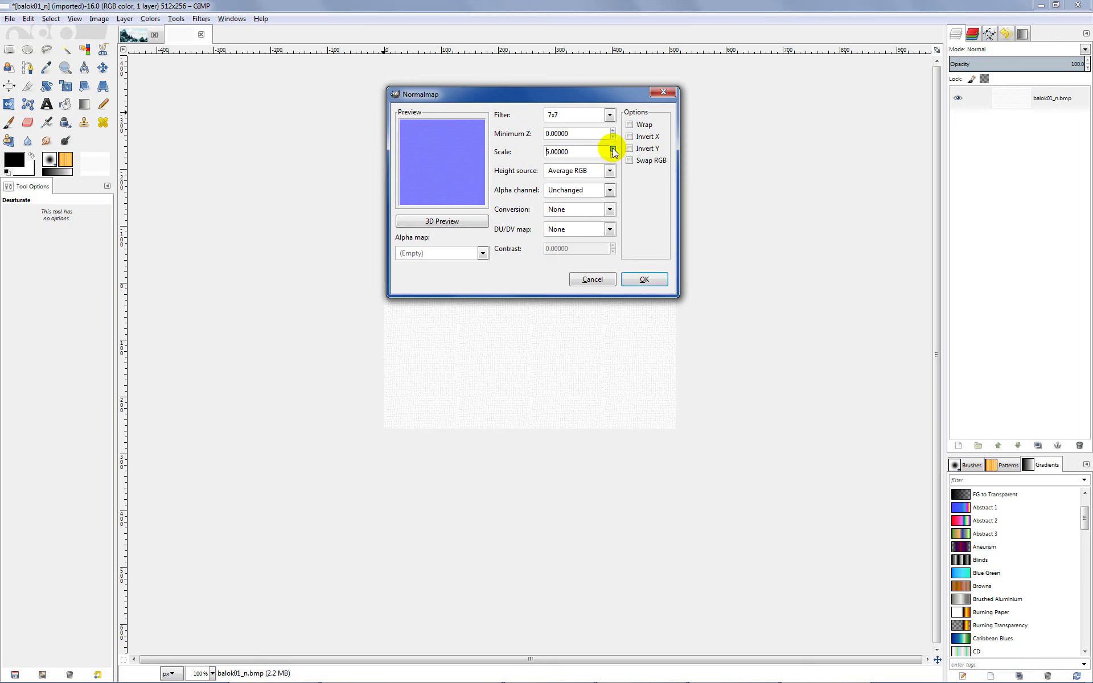
{"action": "left_click", "coordinate": [612, 148]}
{"action": "left_click", "coordinate": [613, 149]}
{"action": "left_click", "coordinate": [613, 148]}
{"action": "left_click", "coordinate": [612, 148]}
{"action": "left_click", "coordinate": [613, 149]}
{"action": "left_click", "coordinate": [612, 149]}
{"action": "left_click", "coordinate": [612, 148]}
{"action": "left_click", "coordinate": [612, 149]}
{"action": "left_click", "coordinate": [613, 148]}
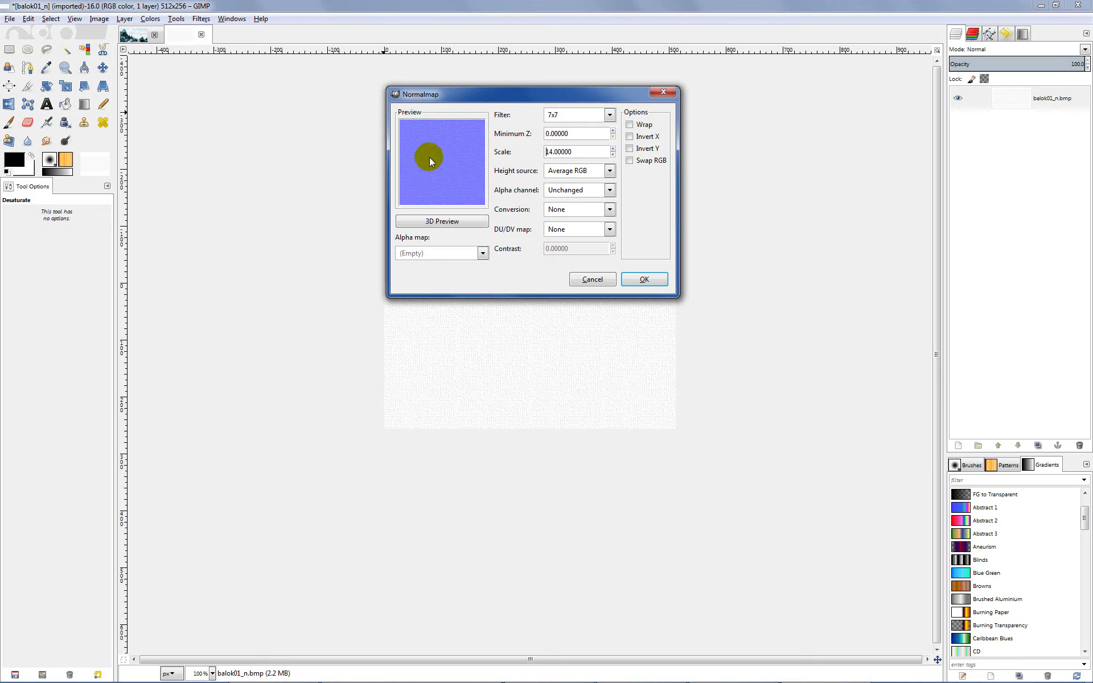
{"action": "left_click", "coordinate": [612, 155]}
{"action": "left_click", "coordinate": [613, 155]}
{"action": "left_click", "coordinate": [613, 155]}
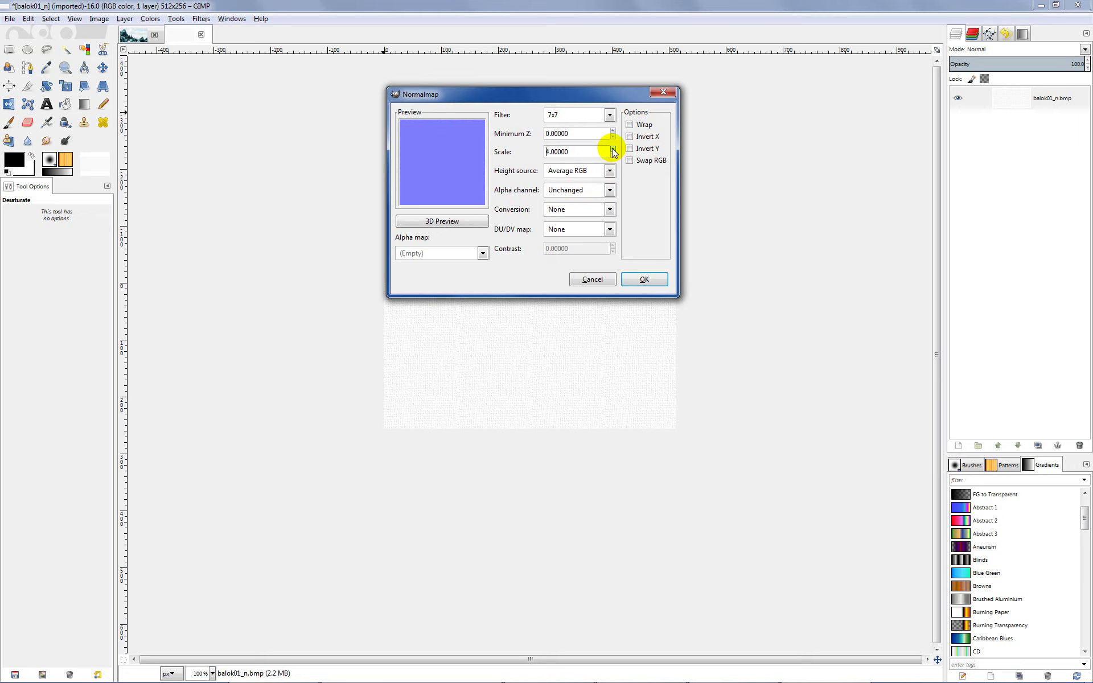
{"action": "left_click", "coordinate": [609, 117]}
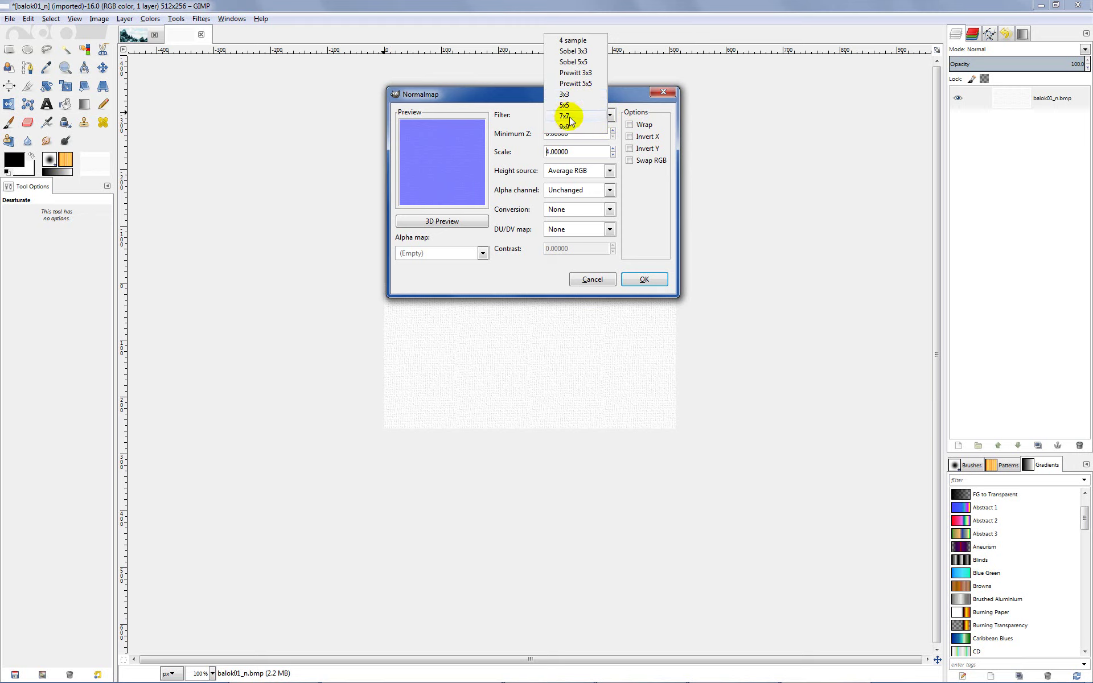
{"action": "left_click", "coordinate": [569, 117]}
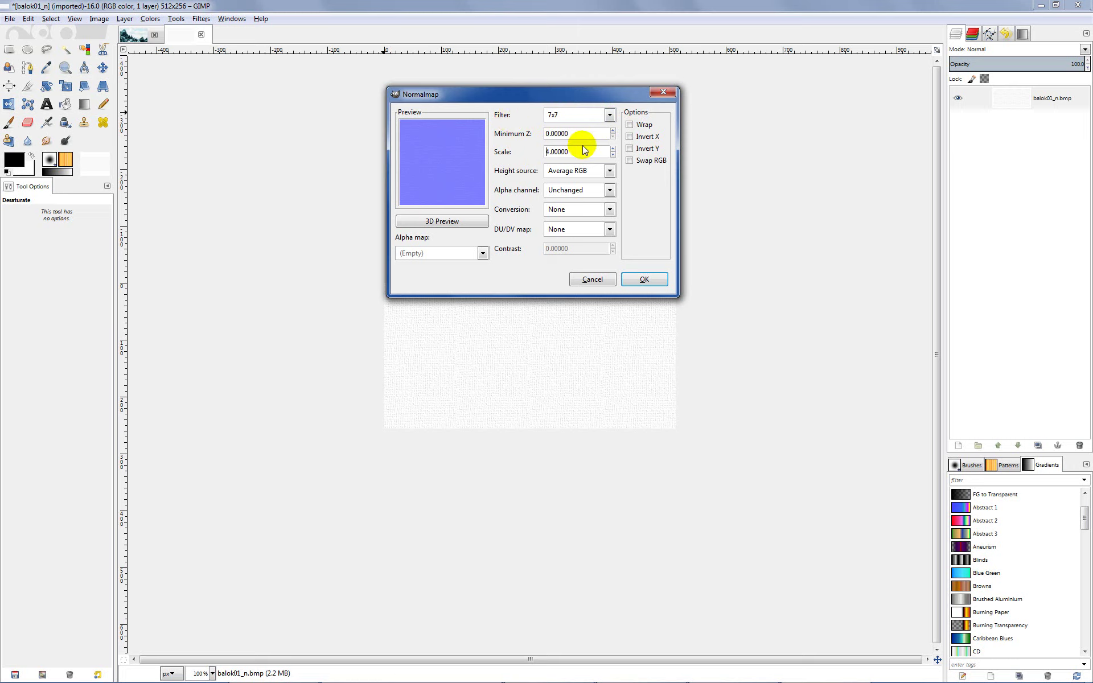
{"action": "left_click", "coordinate": [637, 277]}
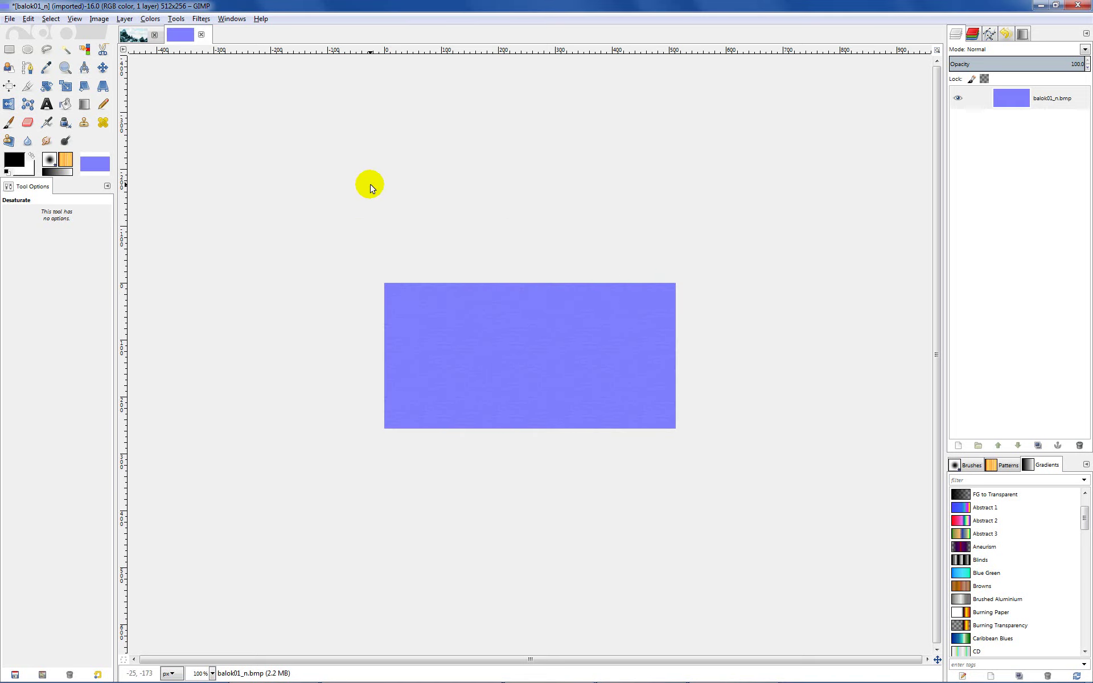
Confirm Add Alpha Channel is greyed out under Layer > Transparency, then switch to the Move tool
{"action": "left_click", "coordinate": [124, 19]}
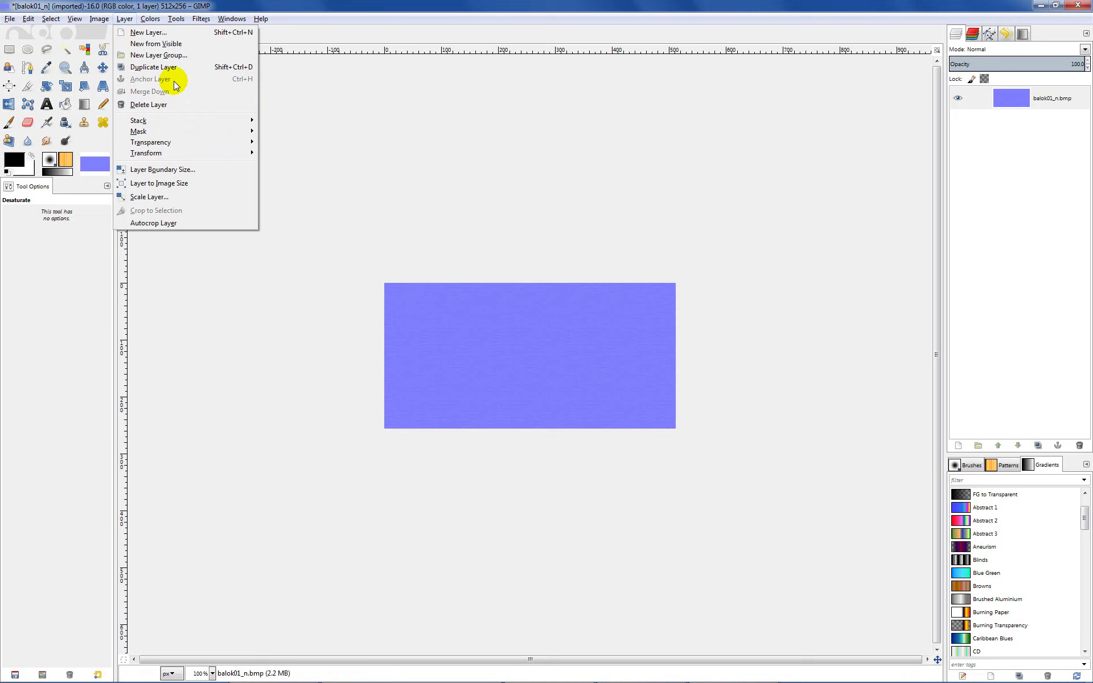
{"action": "mouse_move", "coordinate": [178, 142]}
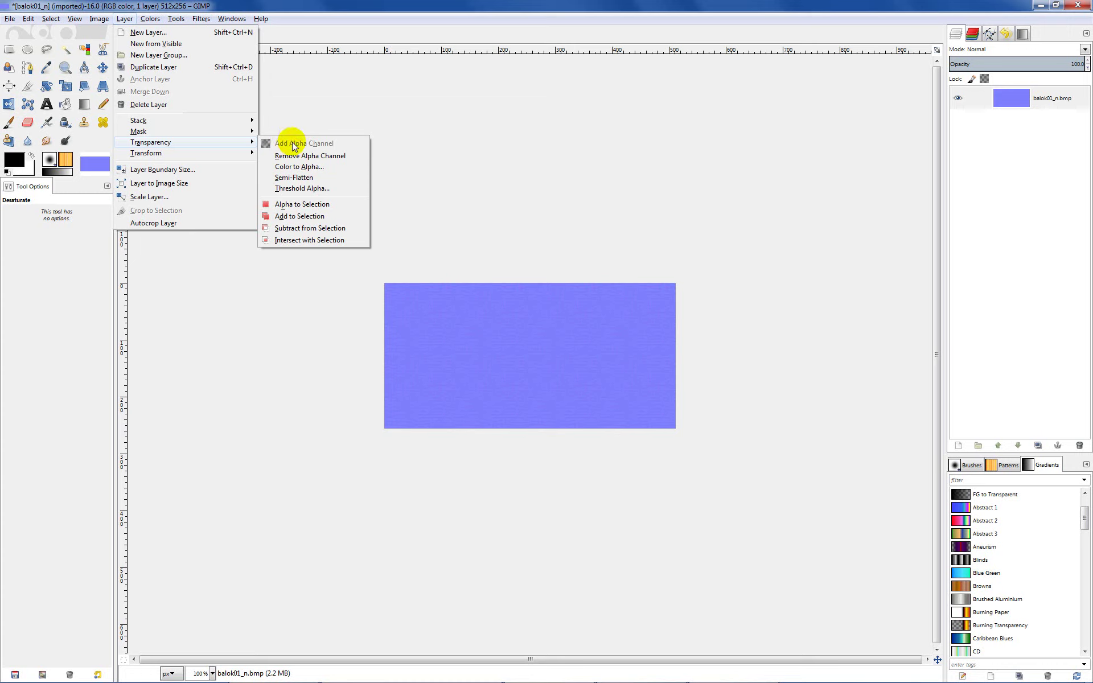
{"action": "left_click", "coordinate": [298, 7]}
{"action": "key", "text": "m"}
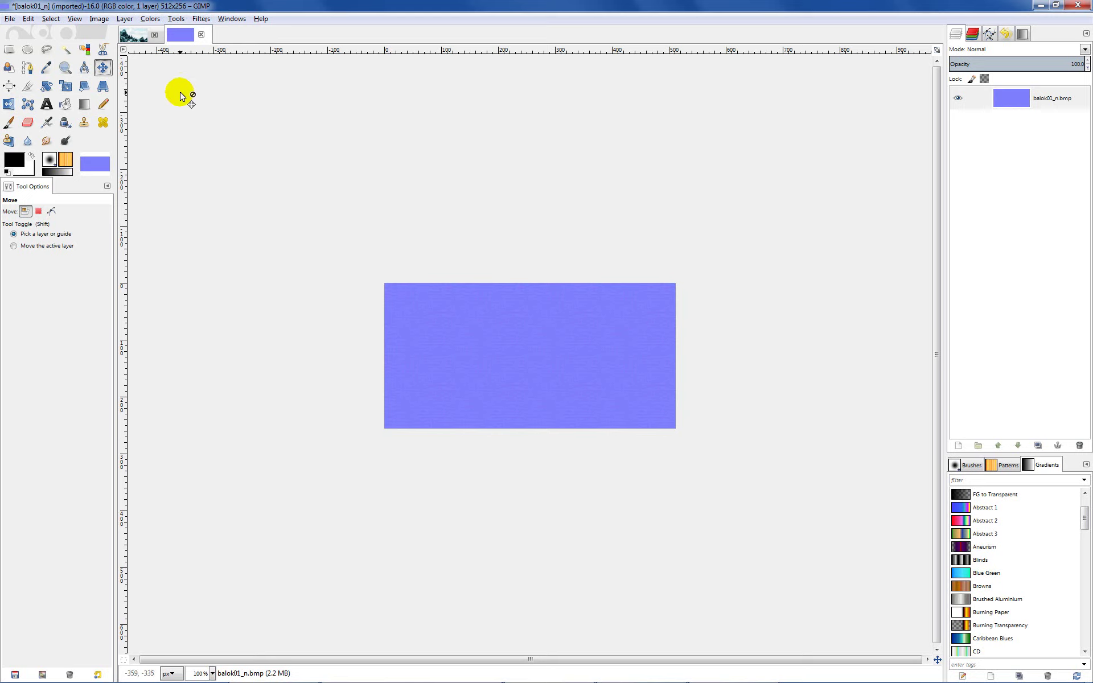
In Curves, drag the Alpha channel's top-right point down and apply it
{"action": "left_click", "coordinate": [147, 19]}
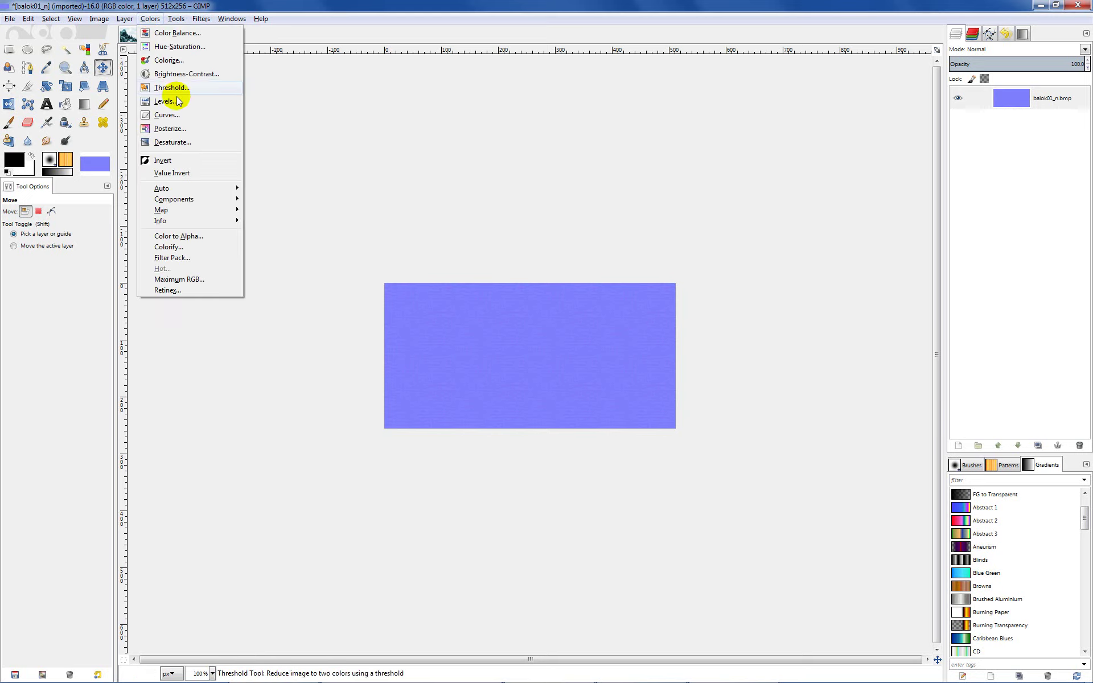
{"action": "left_click", "coordinate": [179, 115]}
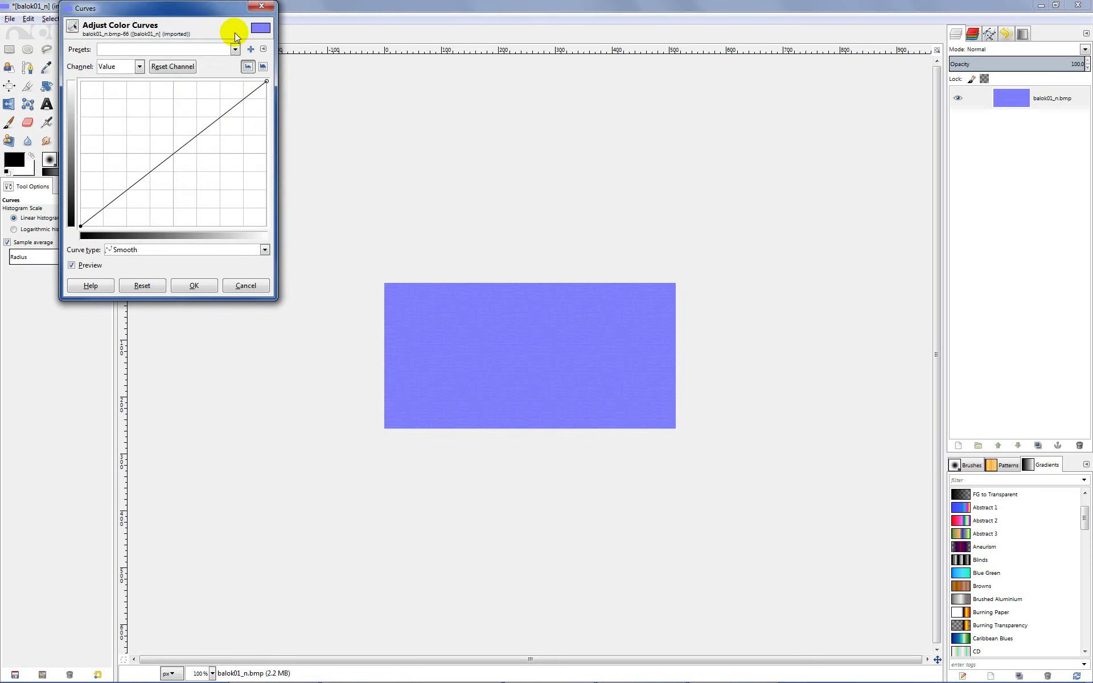
{"action": "left_click_drag", "start_coordinate": [227, 10], "coordinate": [422, 57]}
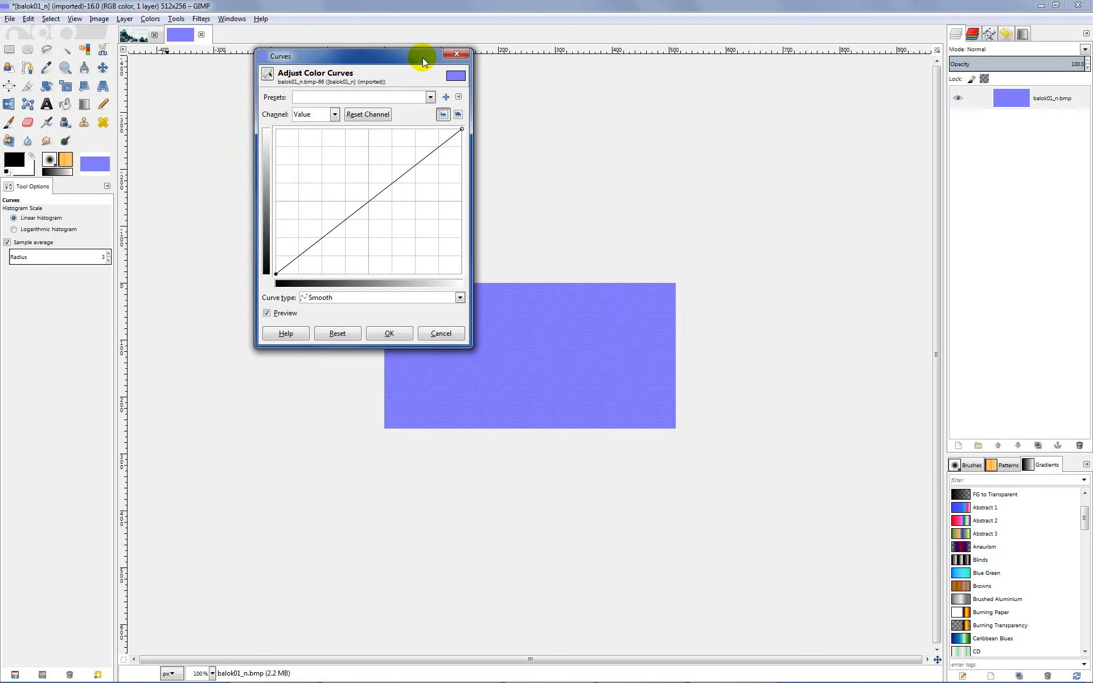
{"action": "left_click", "coordinate": [334, 117]}
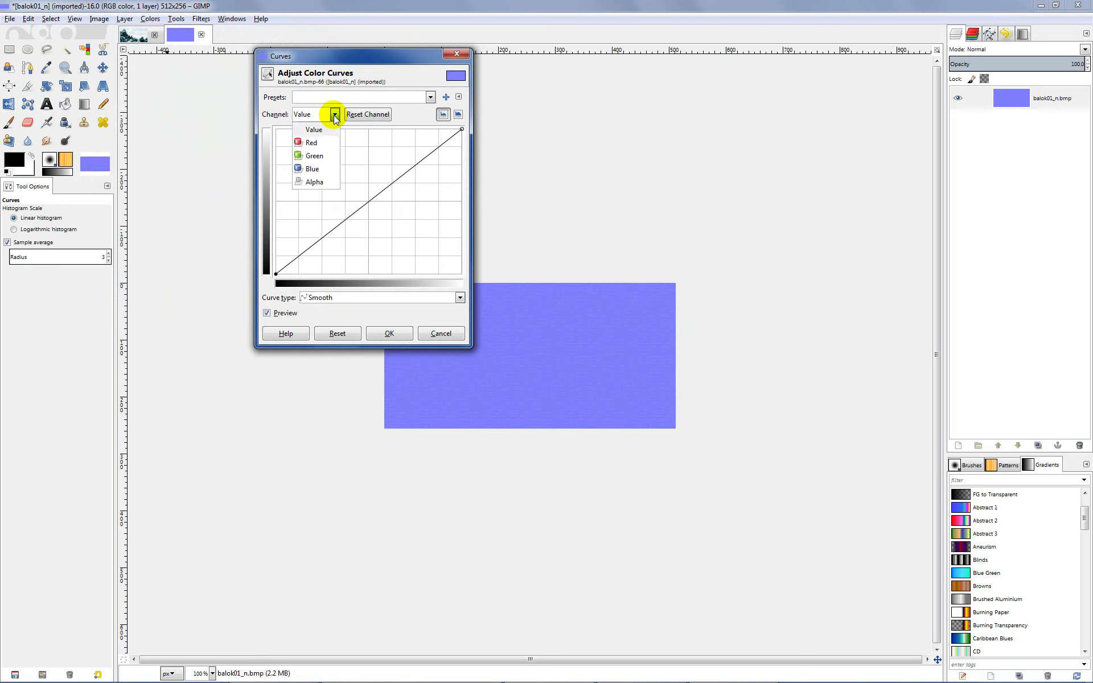
{"action": "left_click", "coordinate": [321, 181]}
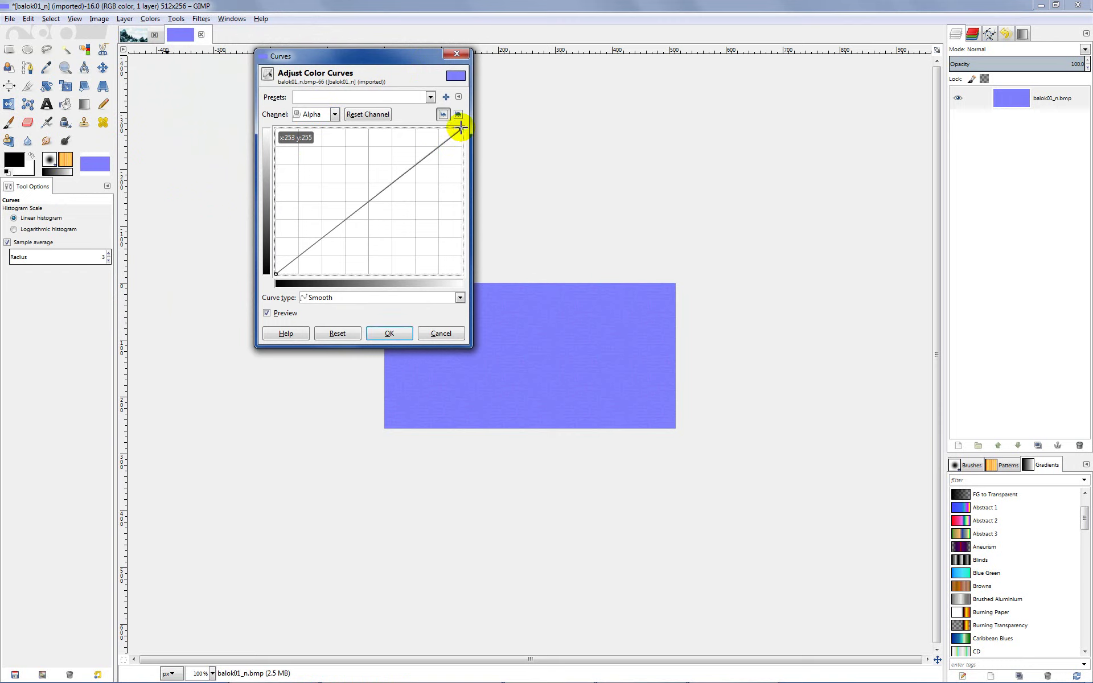
{"action": "left_click_drag", "start_coordinate": [461, 128], "coordinate": [483, 257]}
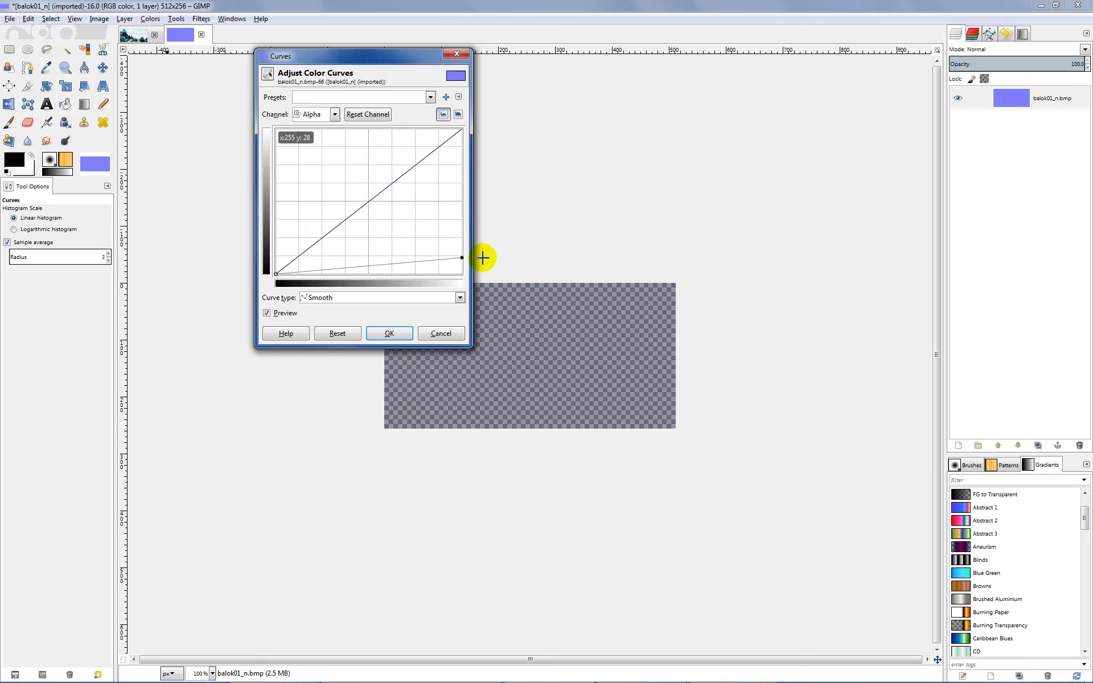
{"action": "left_click", "coordinate": [386, 333]}
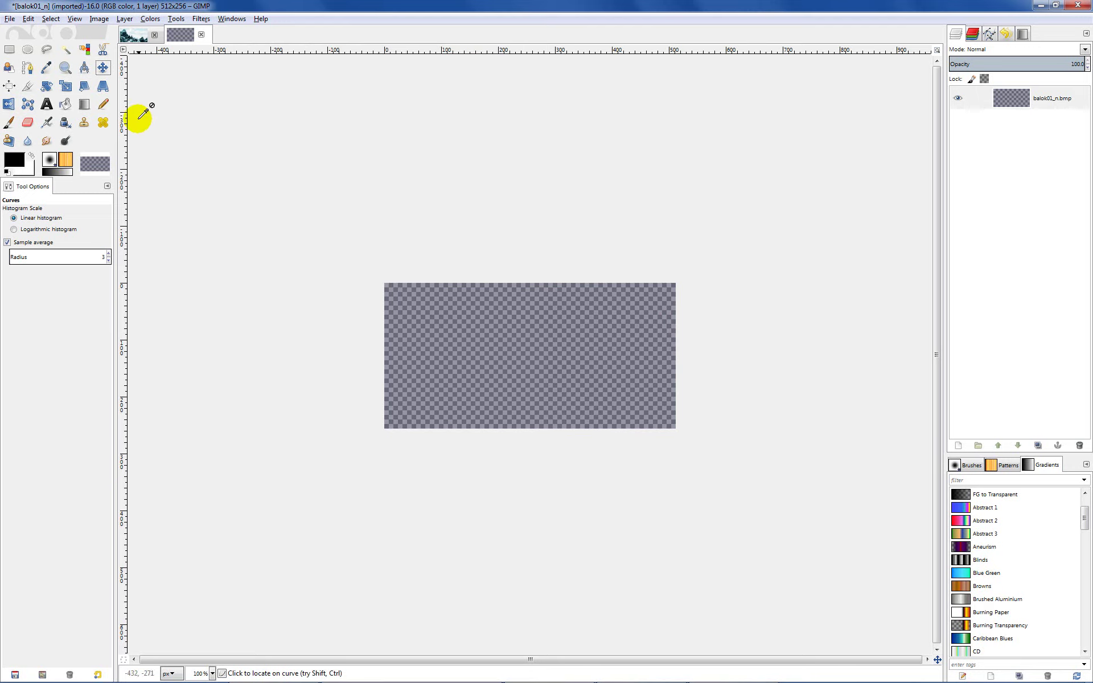
Export the image under the new name balok01_n.dds
{"action": "left_click", "coordinate": [8, 19]}
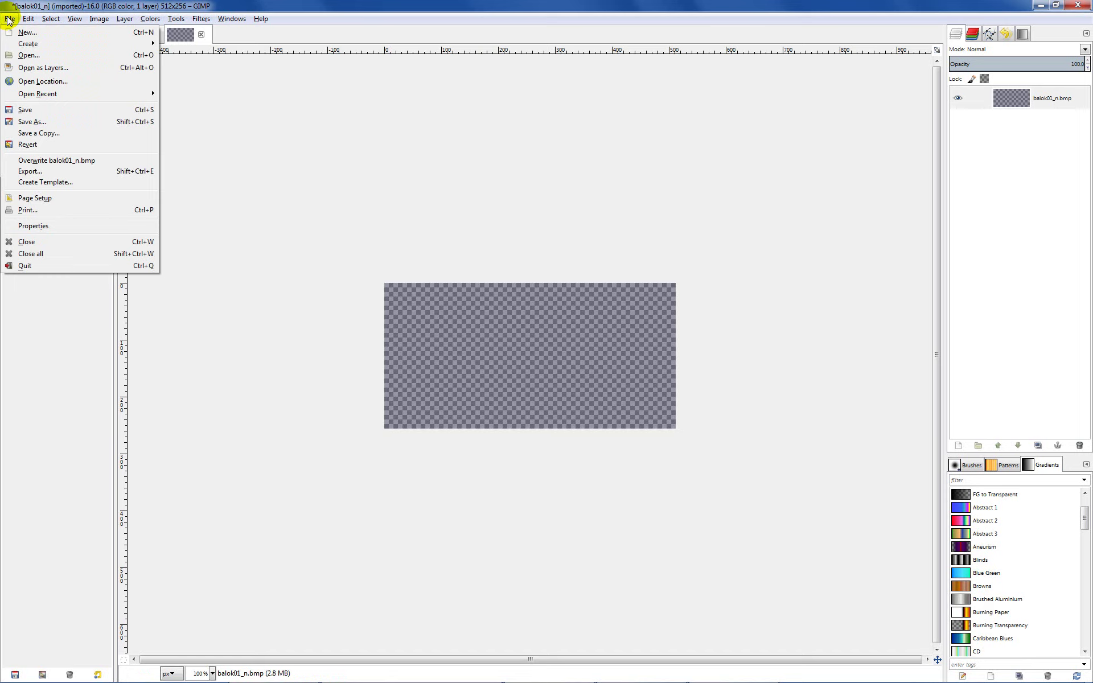
{"action": "left_click", "coordinate": [35, 172]}
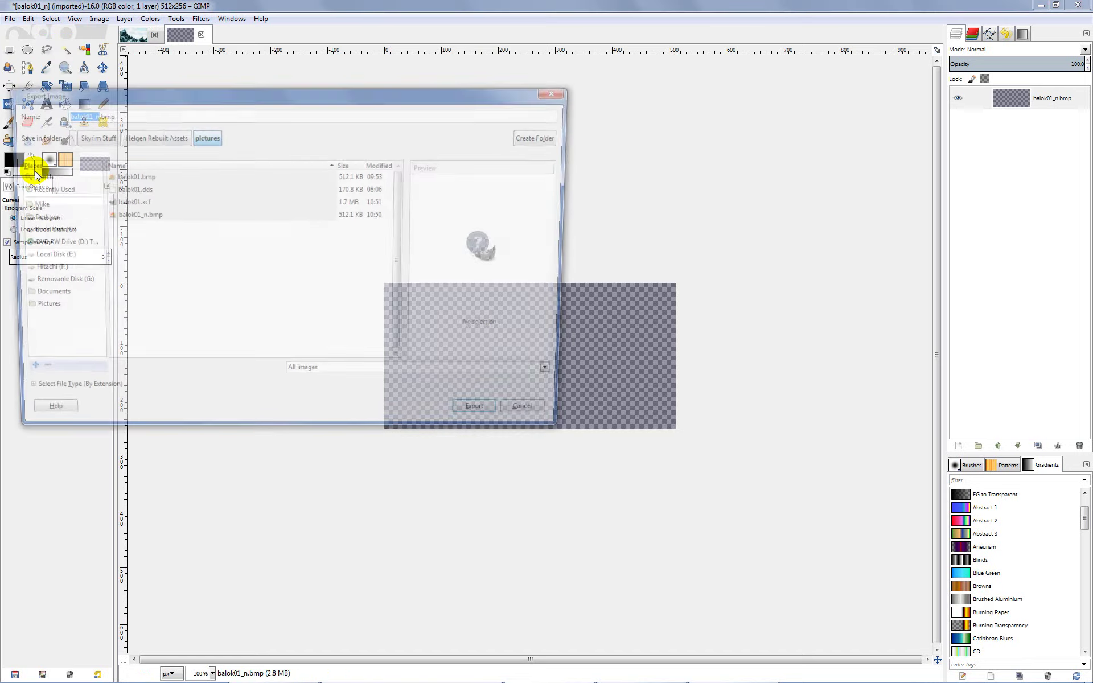
{"action": "left_click", "coordinate": [135, 116]}
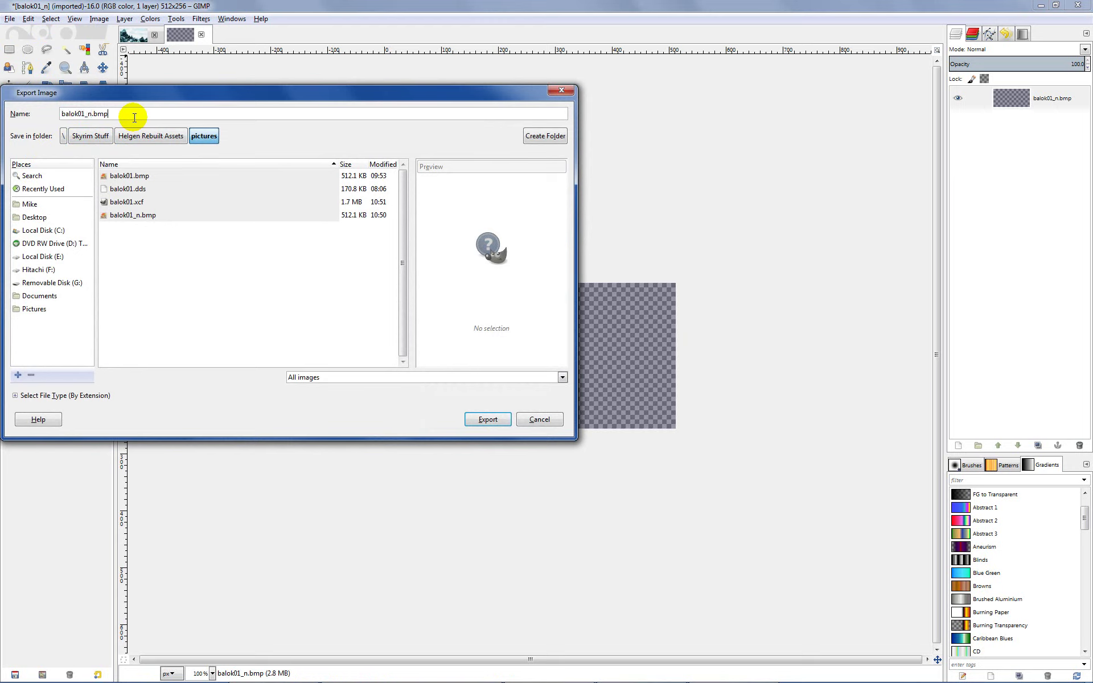
{"action": "key", "text": "BackSpace"}
{"action": "key", "text": "BackSpace"}
{"action": "key", "text": "BackSpace"}
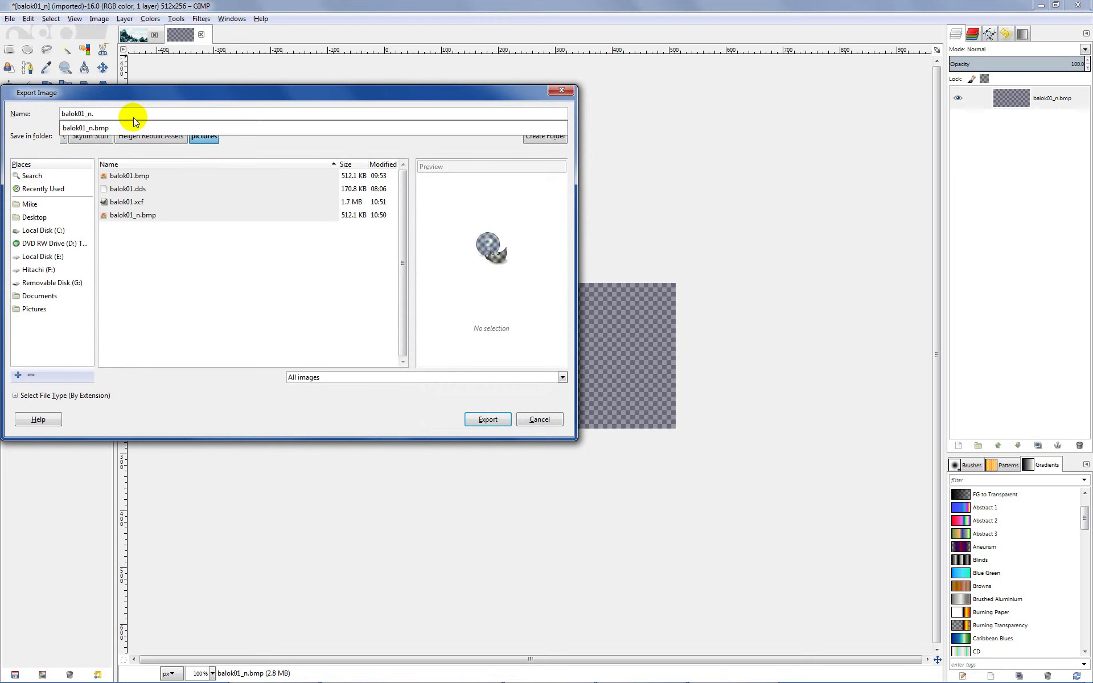
{"action": "type", "text": "dds"}
{"action": "key", "text": "Return"}
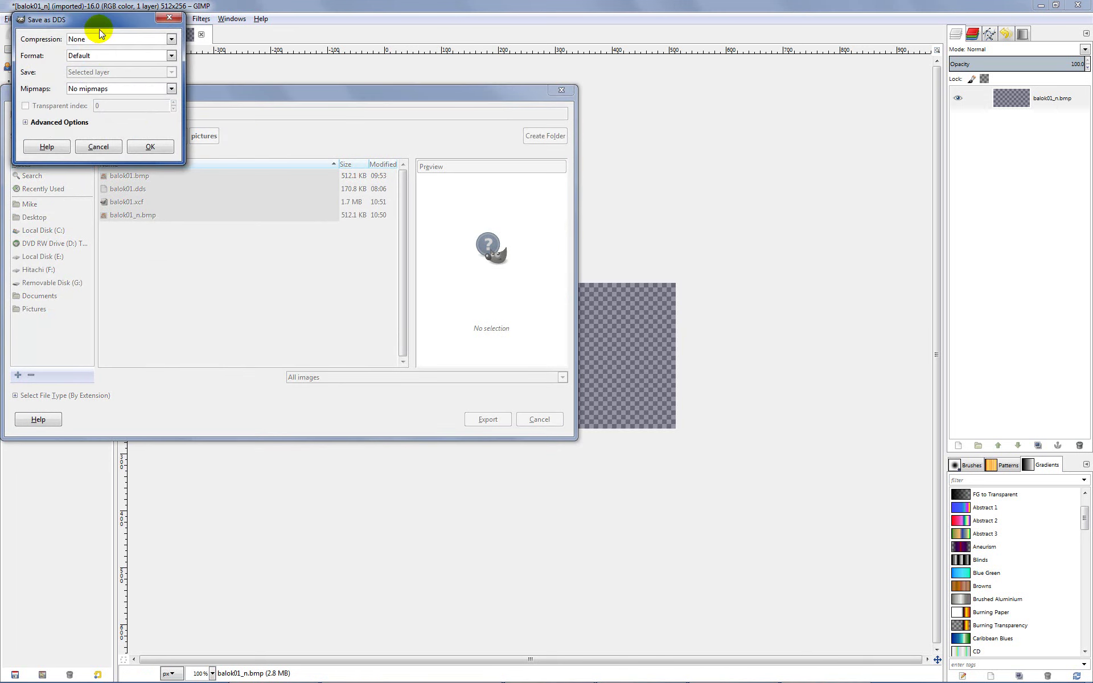
Write the DDS file with BC3 / DXT5 compression and generated mipmaps
{"action": "left_click_drag", "start_coordinate": [96, 22], "coordinate": [244, 103]}
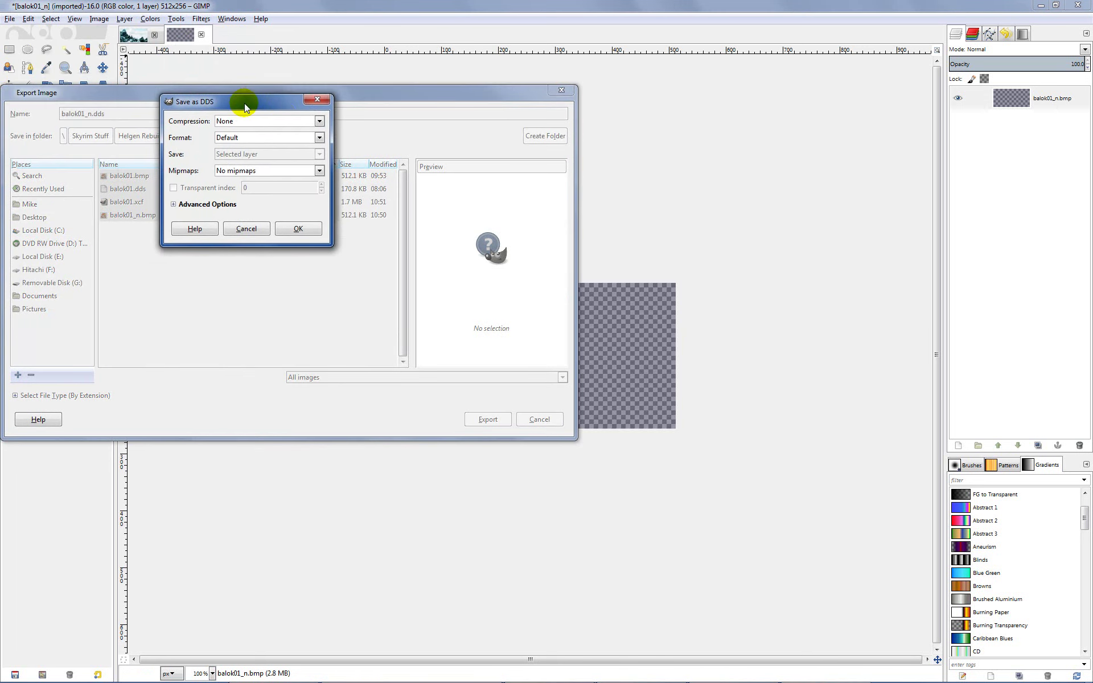
{"action": "left_click", "coordinate": [319, 121]}
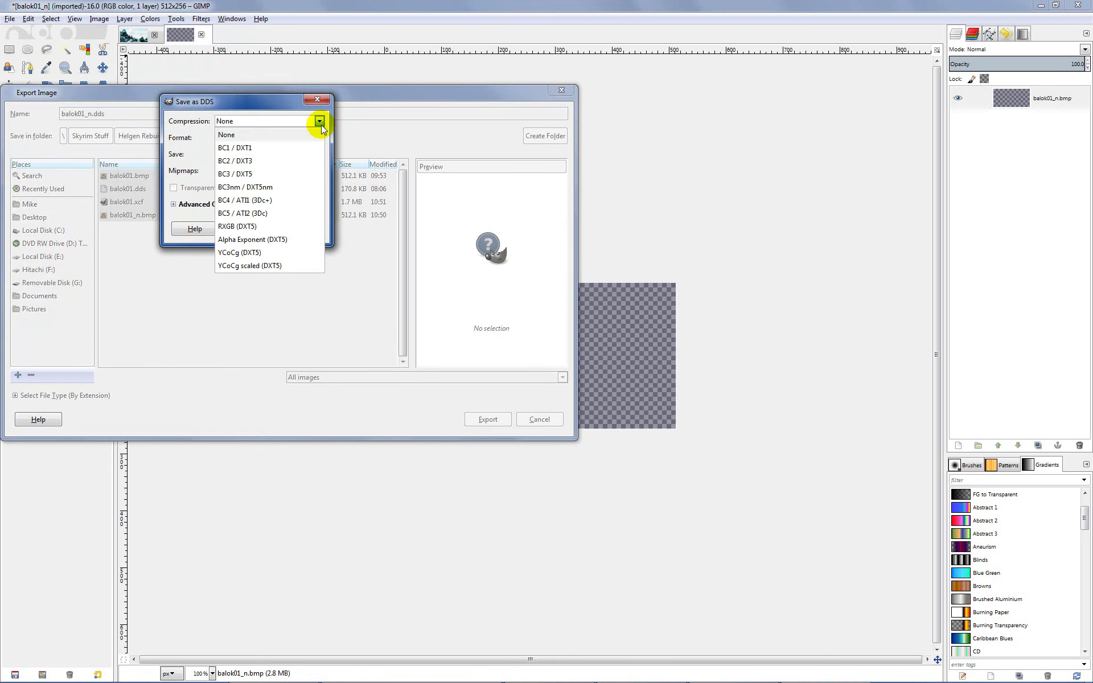
{"action": "left_click", "coordinate": [285, 175]}
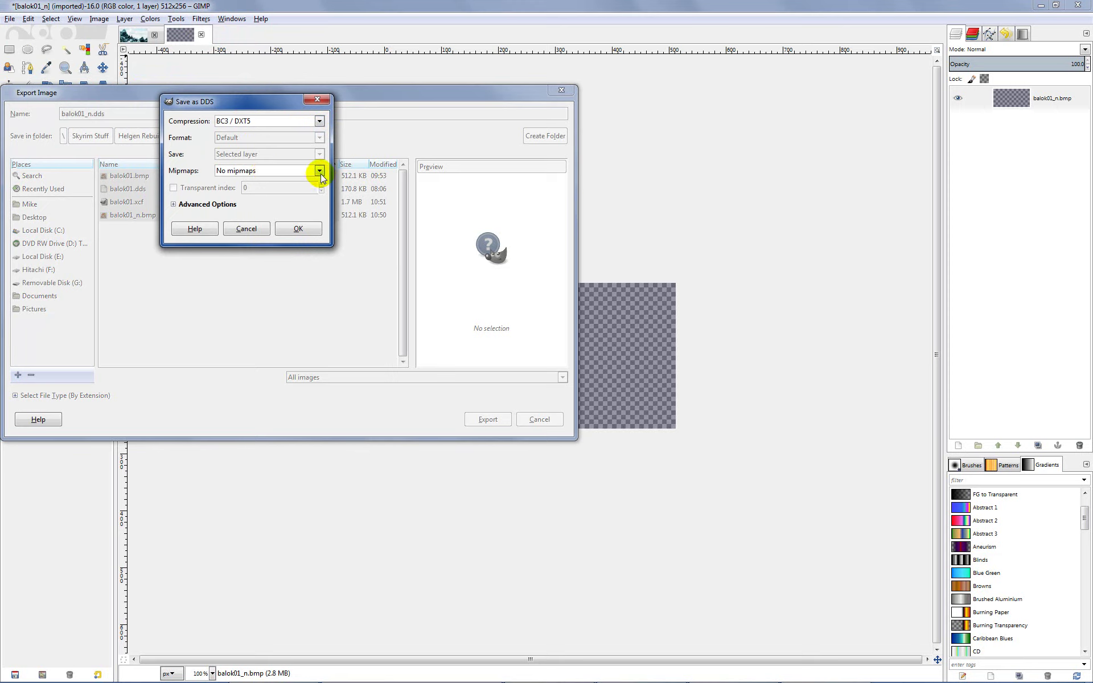
{"action": "left_click", "coordinate": [320, 172]}
{"action": "left_click", "coordinate": [292, 199]}
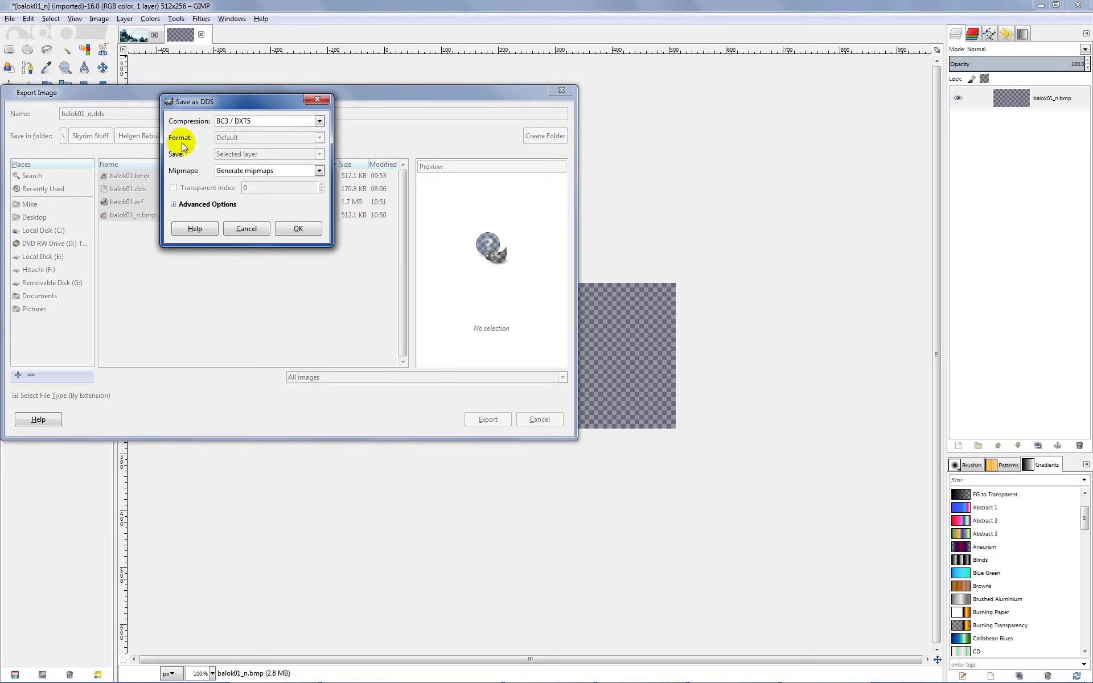
{"action": "left_click", "coordinate": [299, 229]}
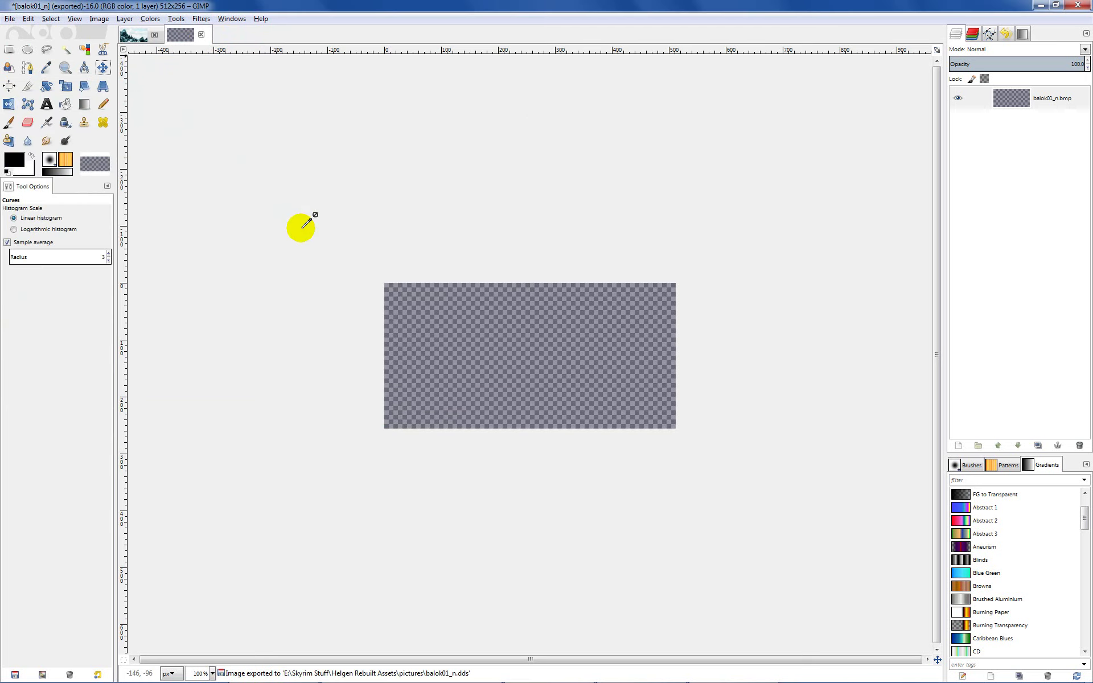